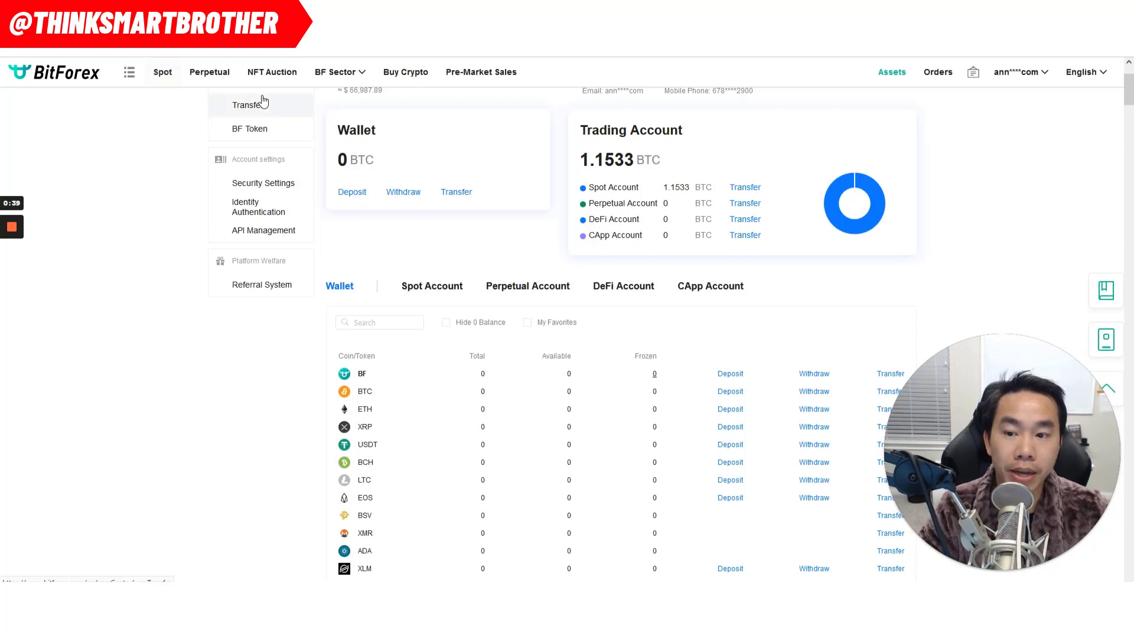
Step: Open the Spot trading view on the GRIN/BTC pair, last price 0.00000713 BTC
{"action": "left_click", "coordinate": [162, 72]}
{"action": "mouse_move", "coordinate": [129, 76]}
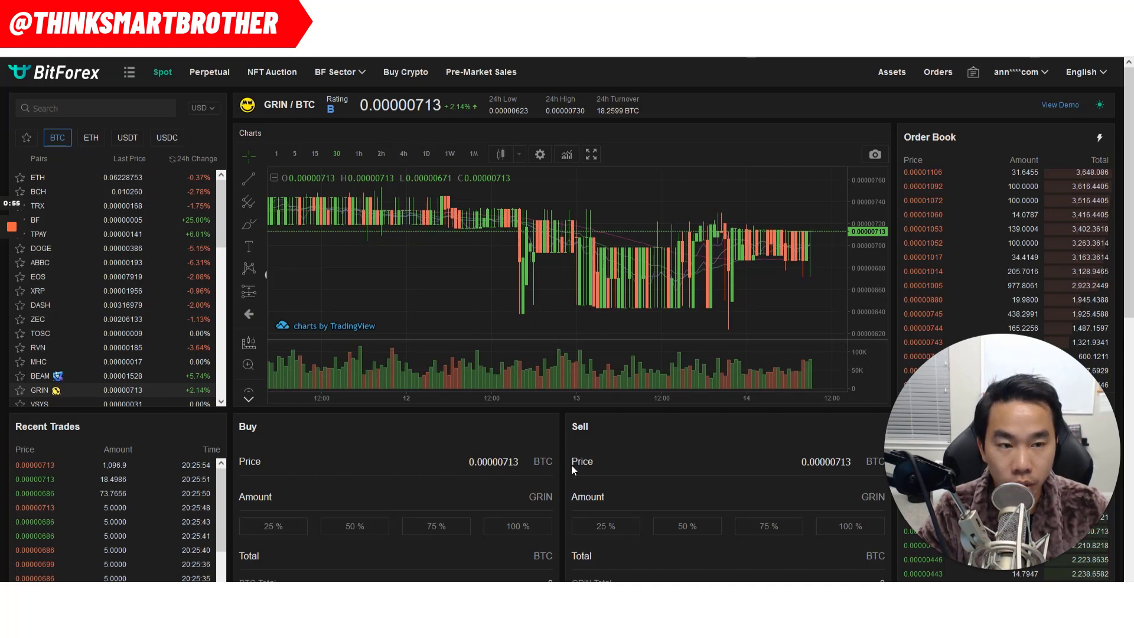
Step: Go to My Asset and list Spot Account holdings: about 31,493.63 USDT, OMI, SHIB
{"action": "left_click", "coordinate": [892, 72]}
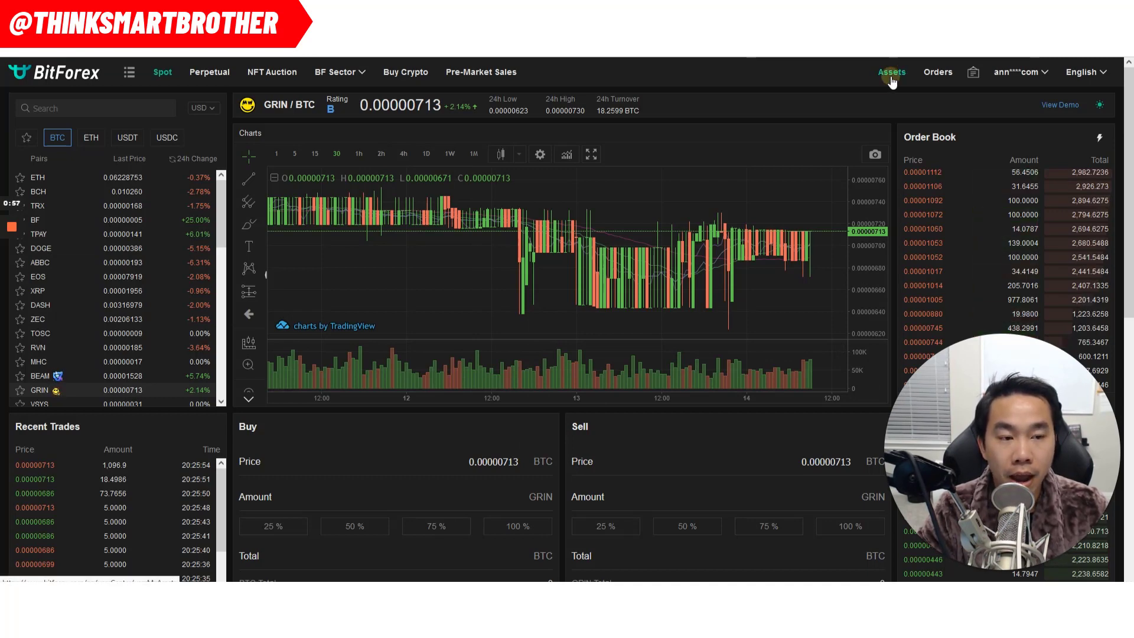
{"action": "scroll", "coordinate": [665, 369], "scroll_direction": "down", "scroll_amount": 4}
{"action": "scroll", "coordinate": [666, 369], "scroll_direction": "up", "scroll_amount": 3}
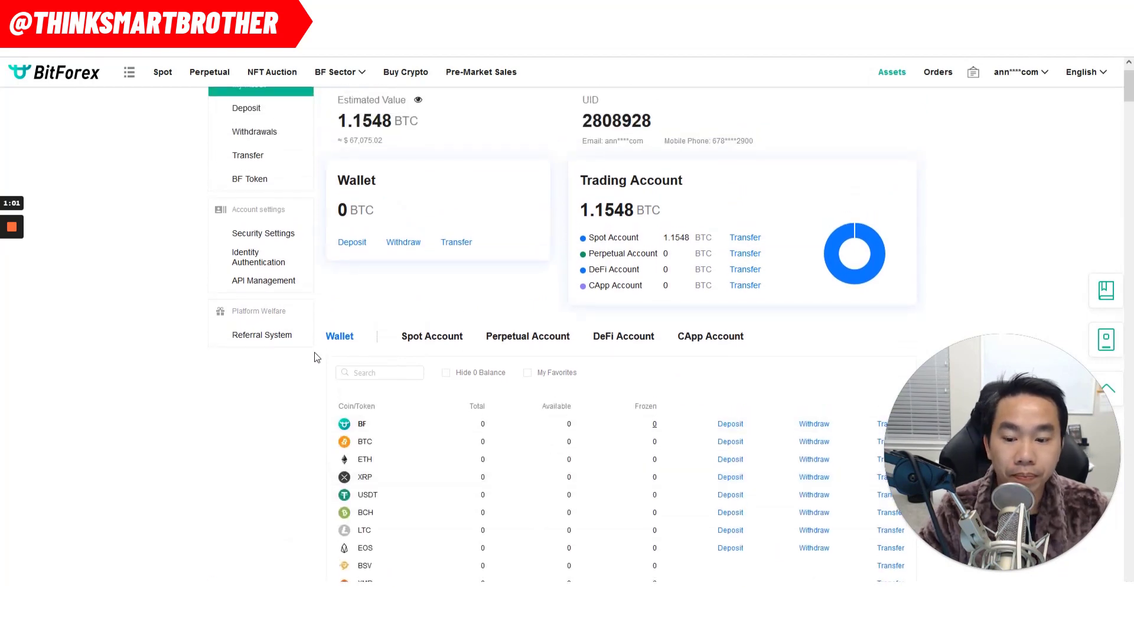
{"action": "left_click", "coordinate": [437, 337]}
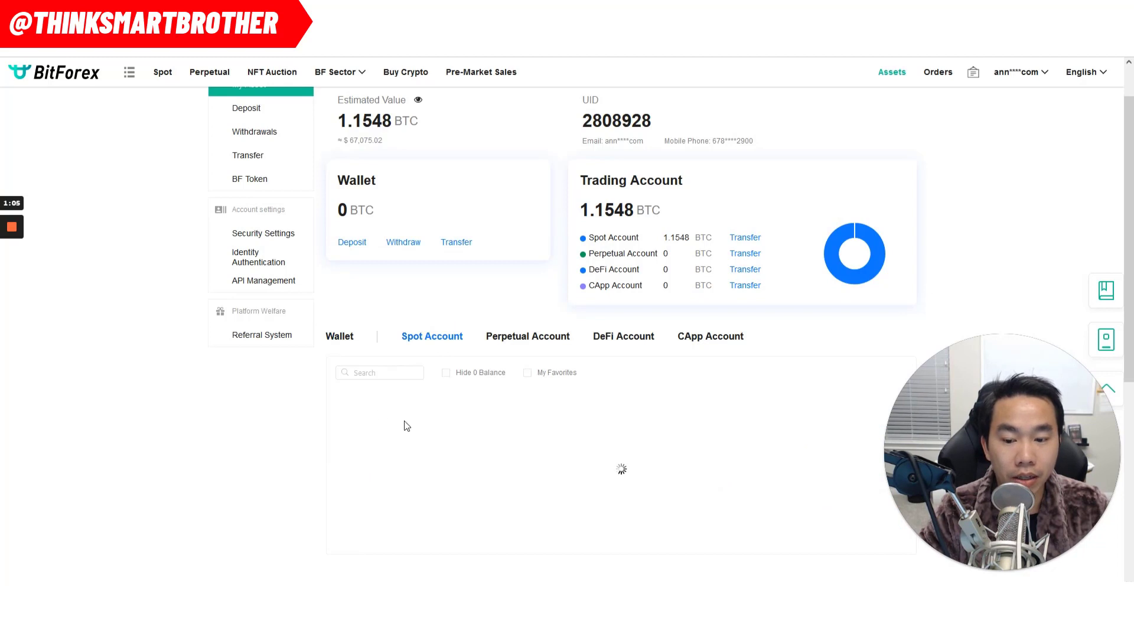
{"action": "scroll", "coordinate": [378, 455], "scroll_direction": "down", "scroll_amount": 1}
{"action": "scroll", "coordinate": [402, 448], "scroll_direction": "up", "scroll_amount": 2}
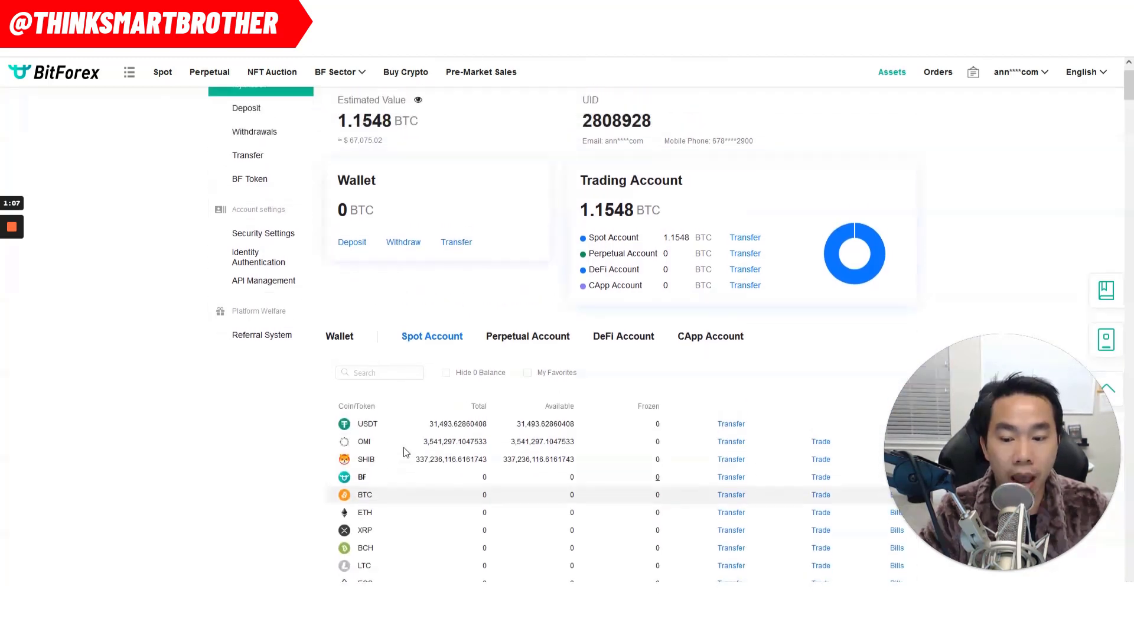
{"action": "scroll", "coordinate": [491, 417], "scroll_direction": "down", "scroll_amount": 2}
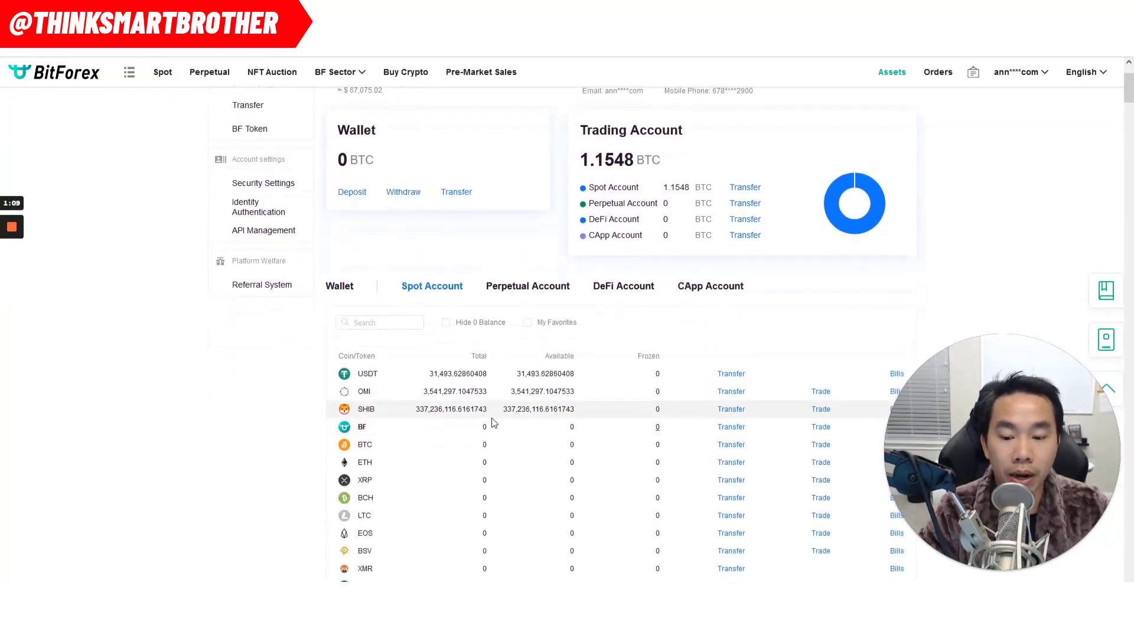
{"action": "scroll", "coordinate": [460, 413], "scroll_direction": "up", "scroll_amount": 2}
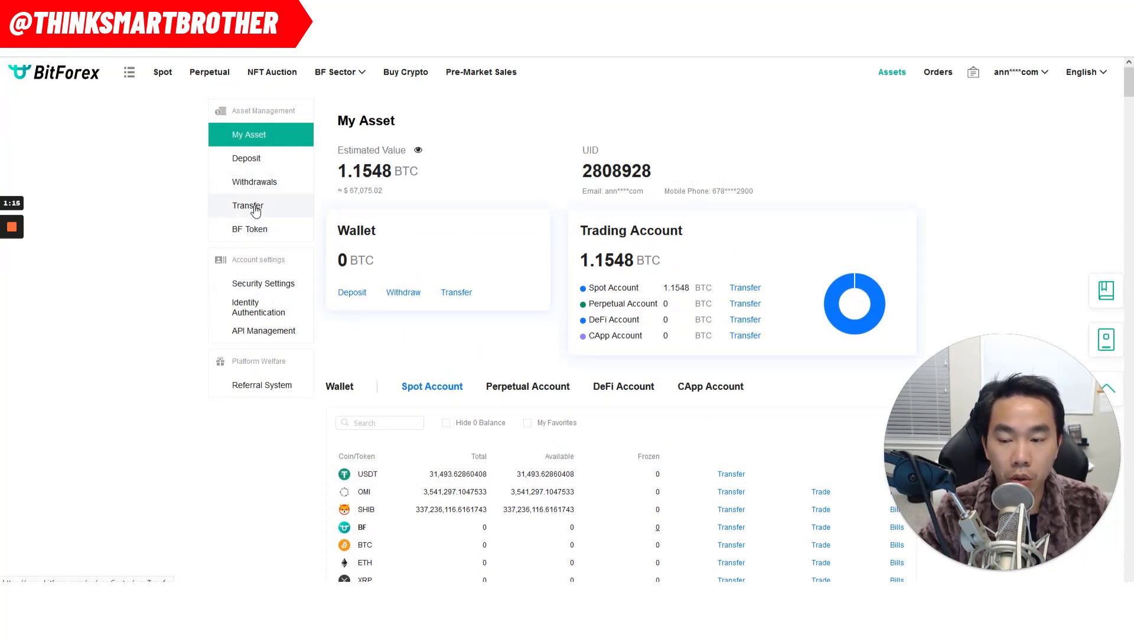
Step: In the Transfer form, pick USDT with From set to Spot Account and To set to Wallet
{"action": "left_click", "coordinate": [255, 211]}
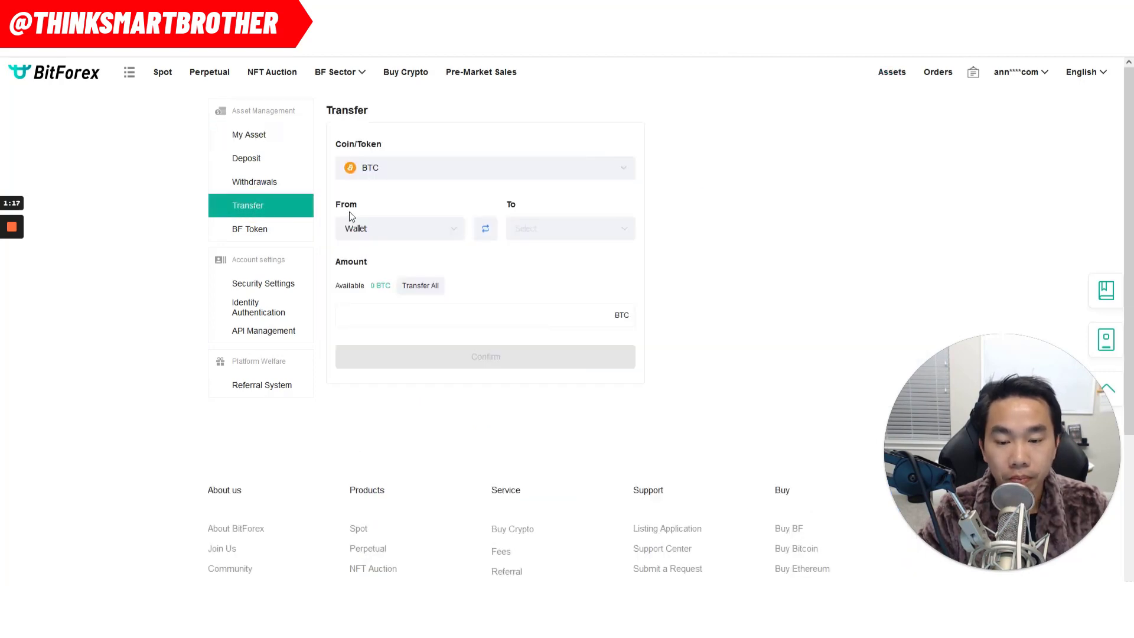
{"action": "left_click", "coordinate": [399, 175]}
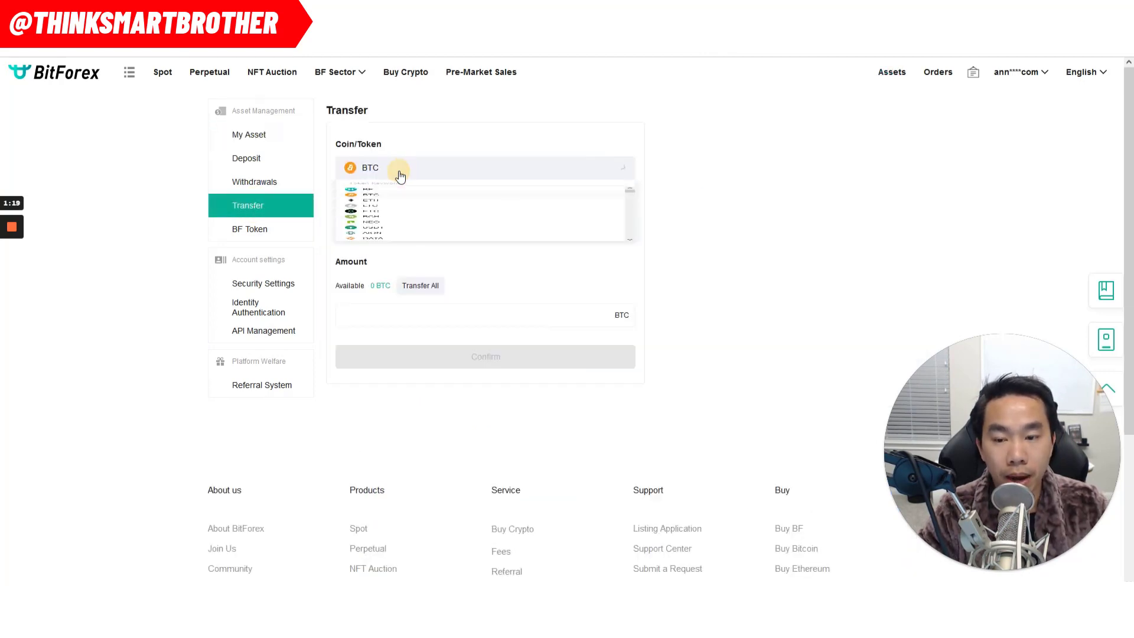
{"action": "left_click", "coordinate": [403, 194]}
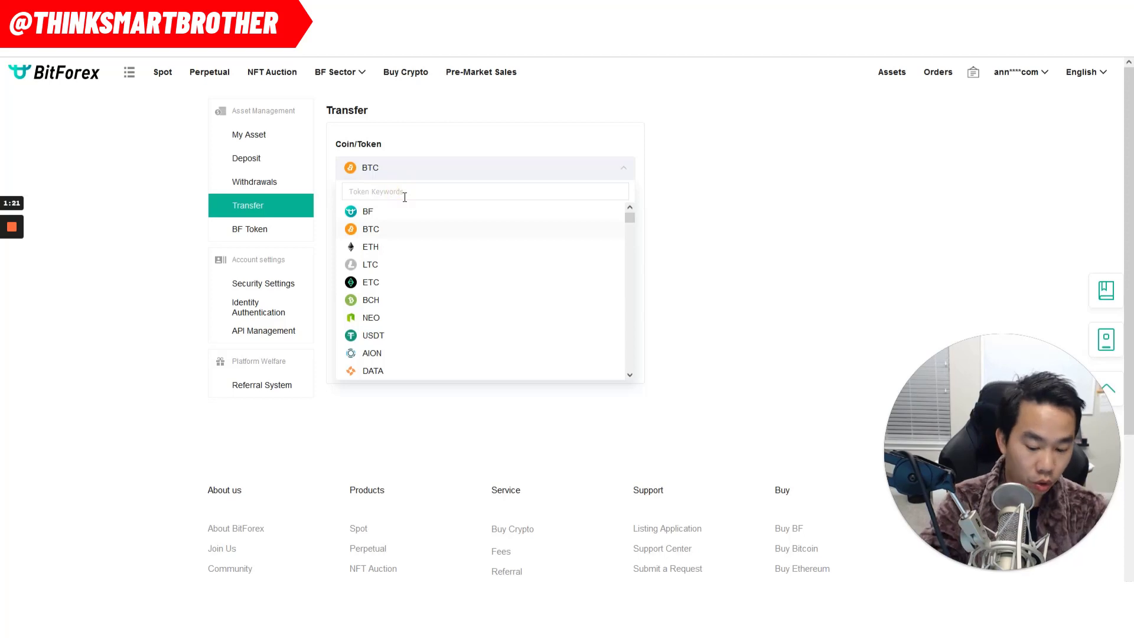
{"action": "type", "text": "usdt"}
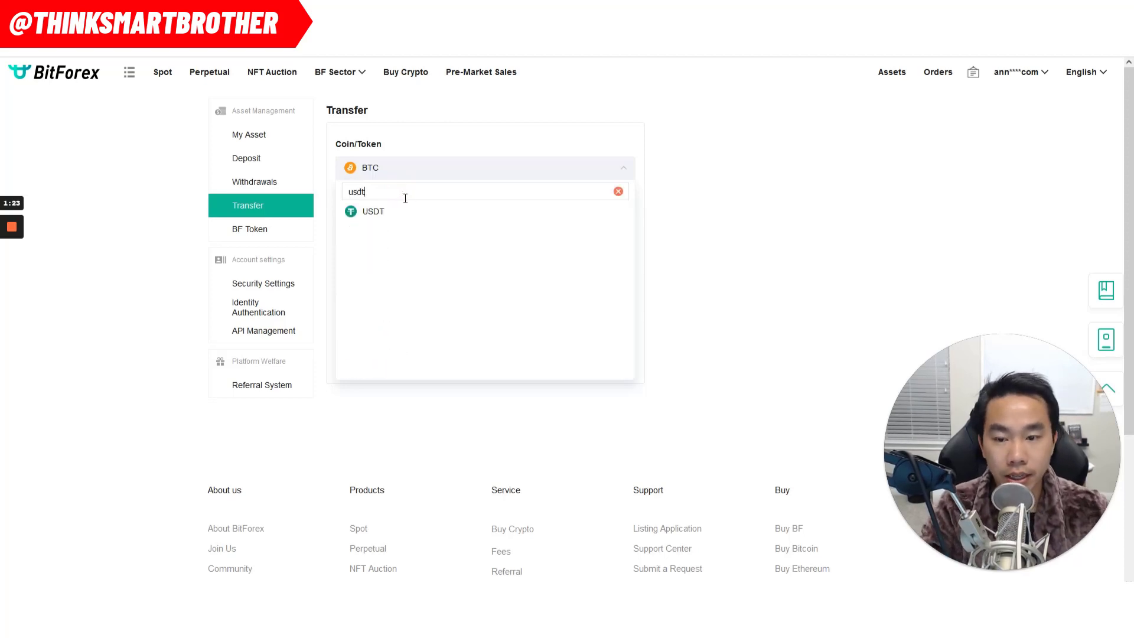
{"action": "left_click", "coordinate": [386, 212]}
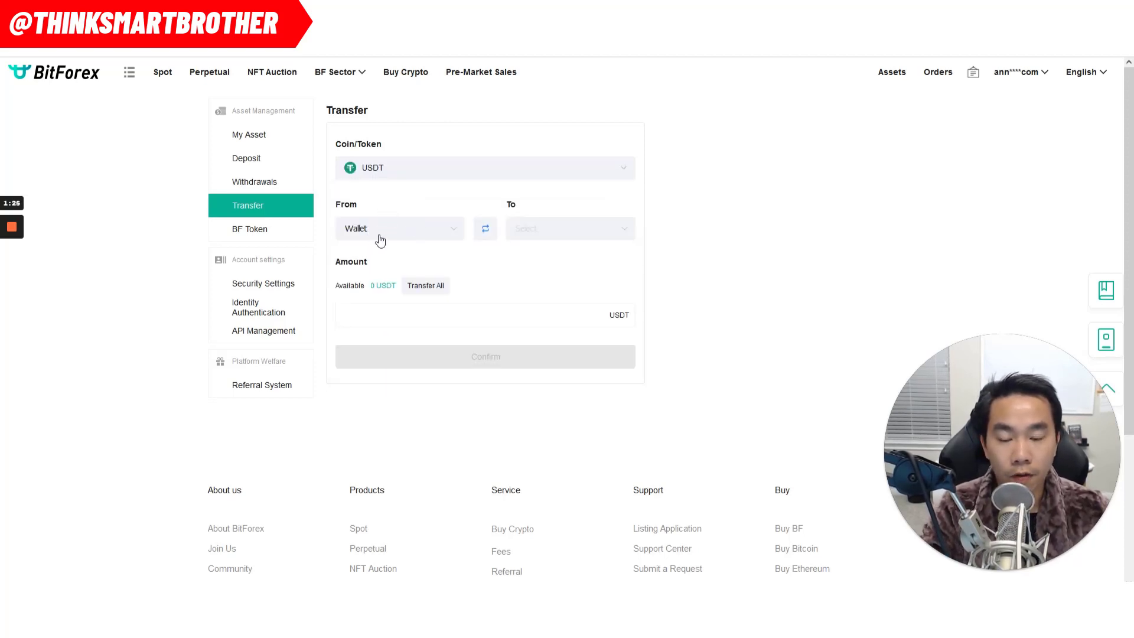
{"action": "left_click", "coordinate": [391, 234]}
{"action": "left_click", "coordinate": [388, 286]}
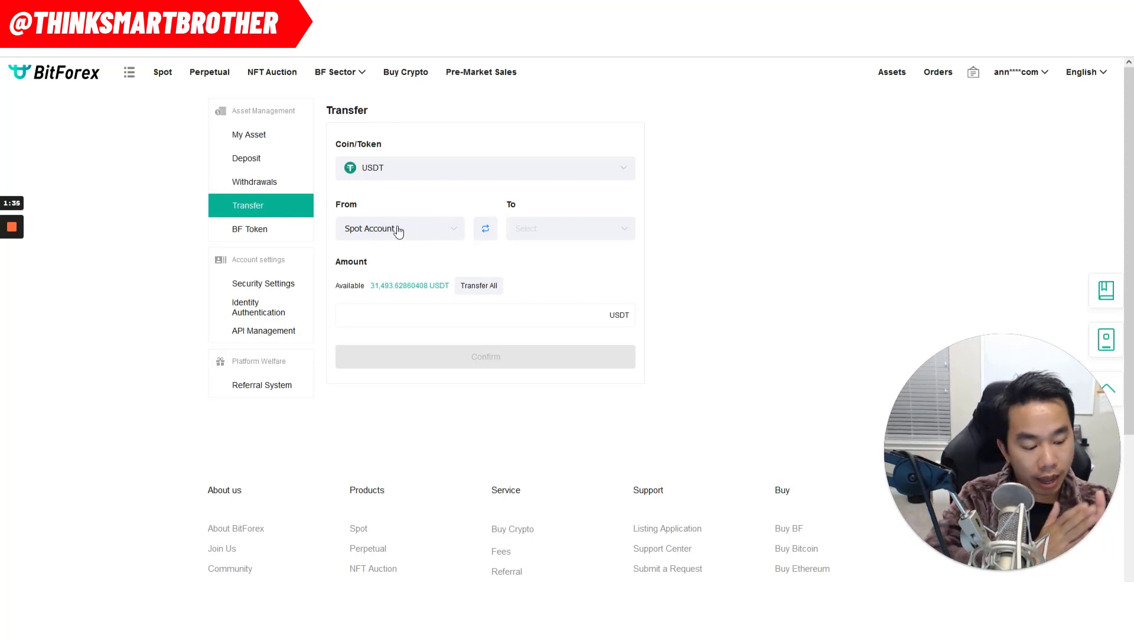
{"action": "left_click", "coordinate": [604, 229]}
{"action": "left_click", "coordinate": [536, 267]}
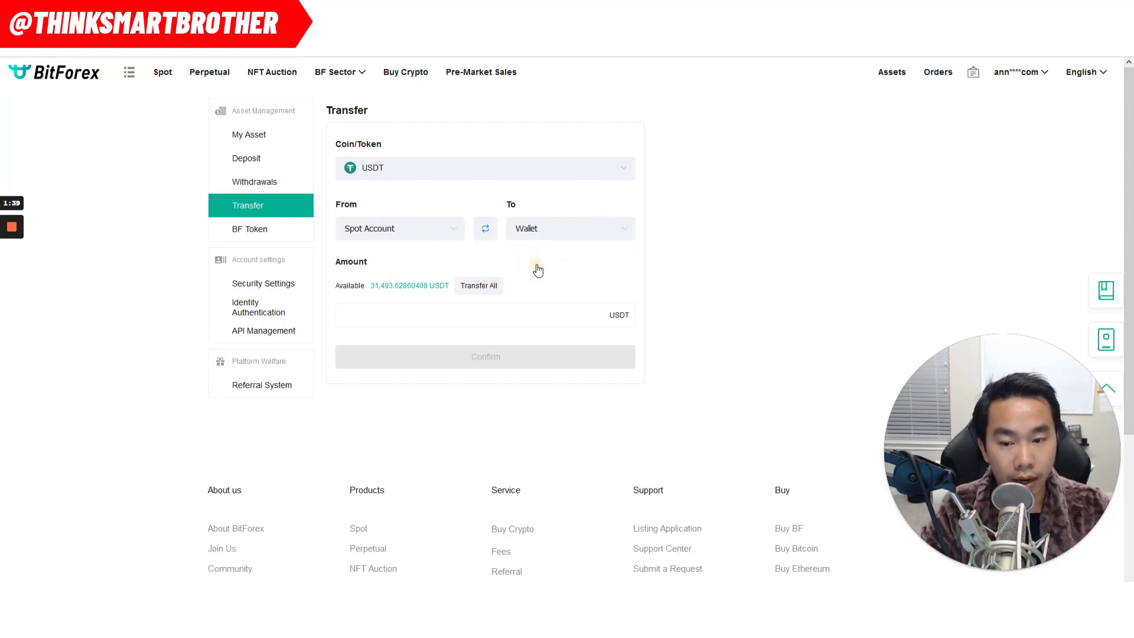
Step: Transfer 5050 USDT to the Wallet, leaving 26,443.62860408 USDT available
{"action": "left_click", "coordinate": [370, 316]}
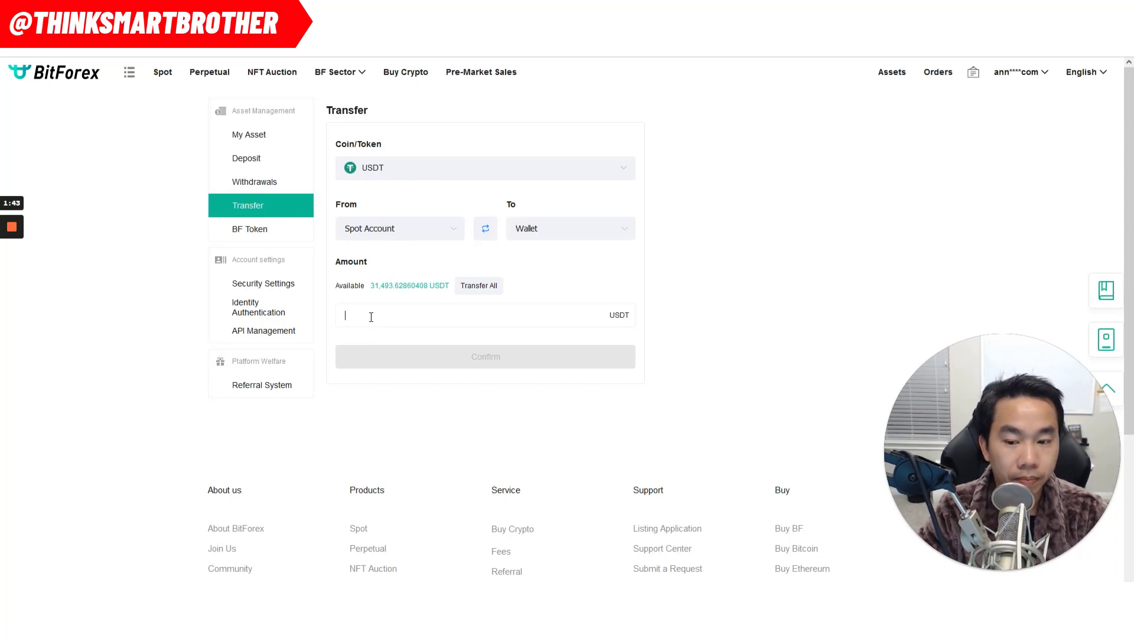
{"action": "type", "text": "5050"}
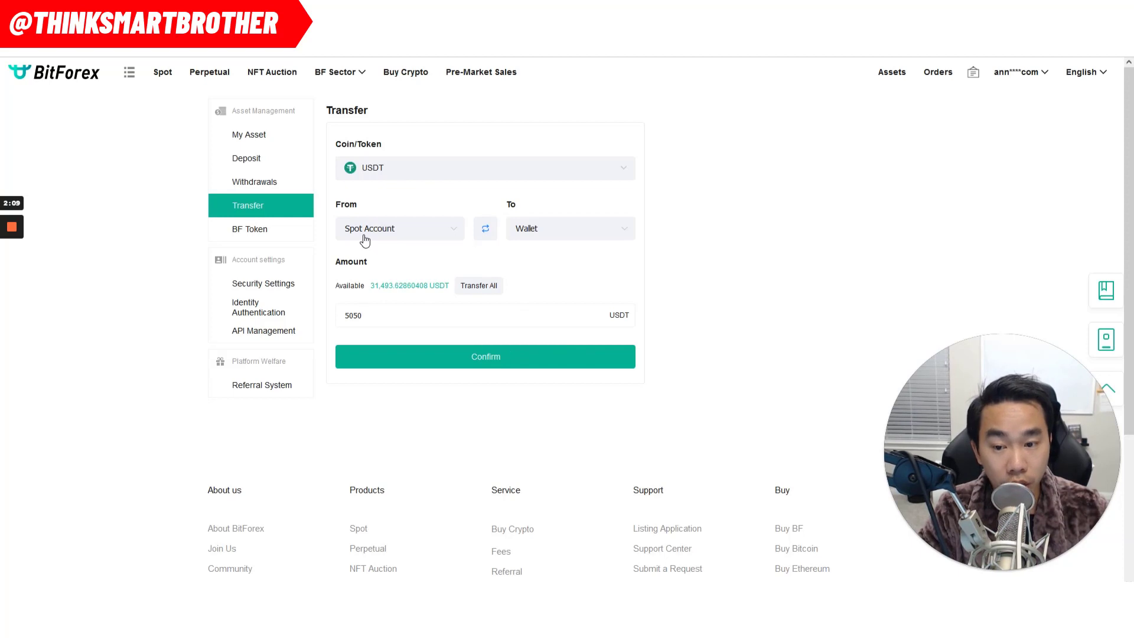
{"action": "left_click", "coordinate": [487, 357]}
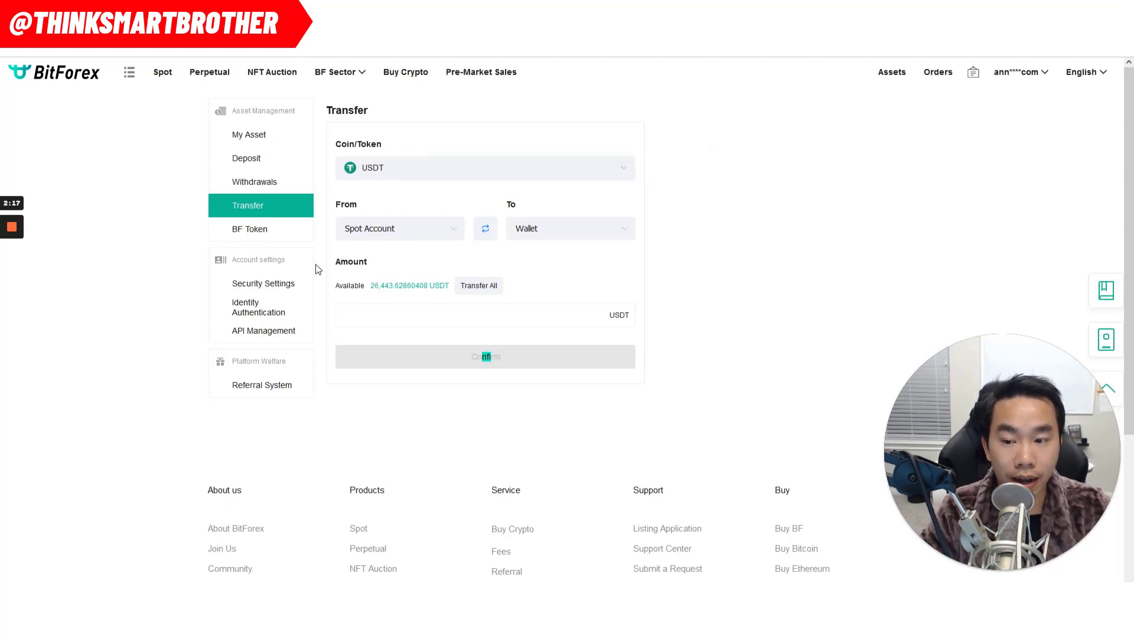
{"action": "left_click_drag", "start_coordinate": [370, 285], "coordinate": [410, 289]}
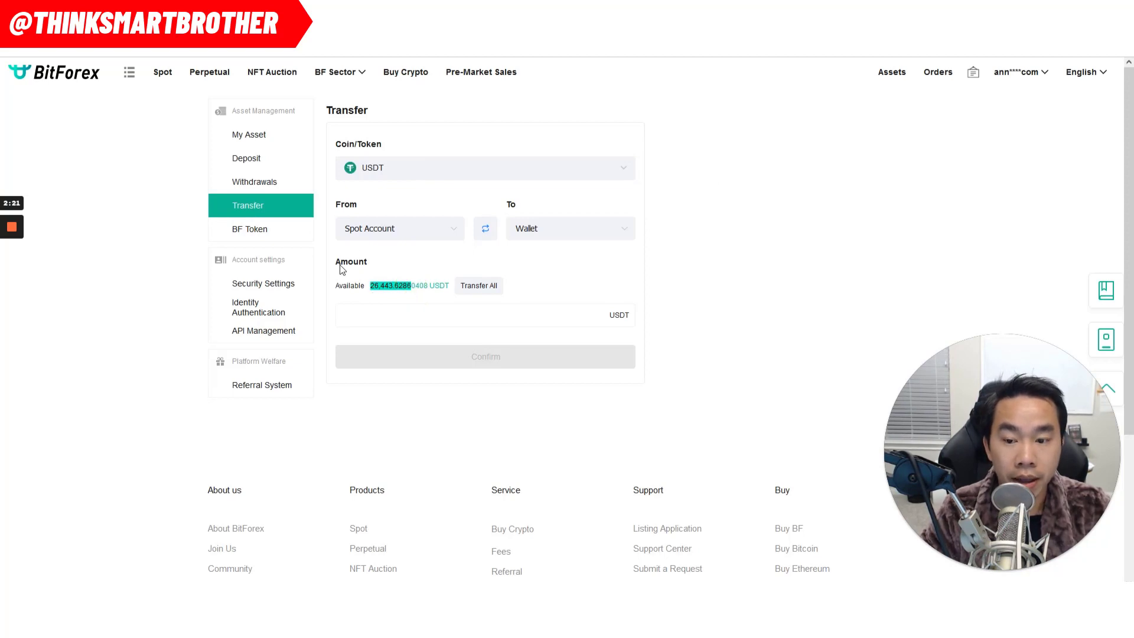
{"action": "left_click", "coordinate": [413, 269]}
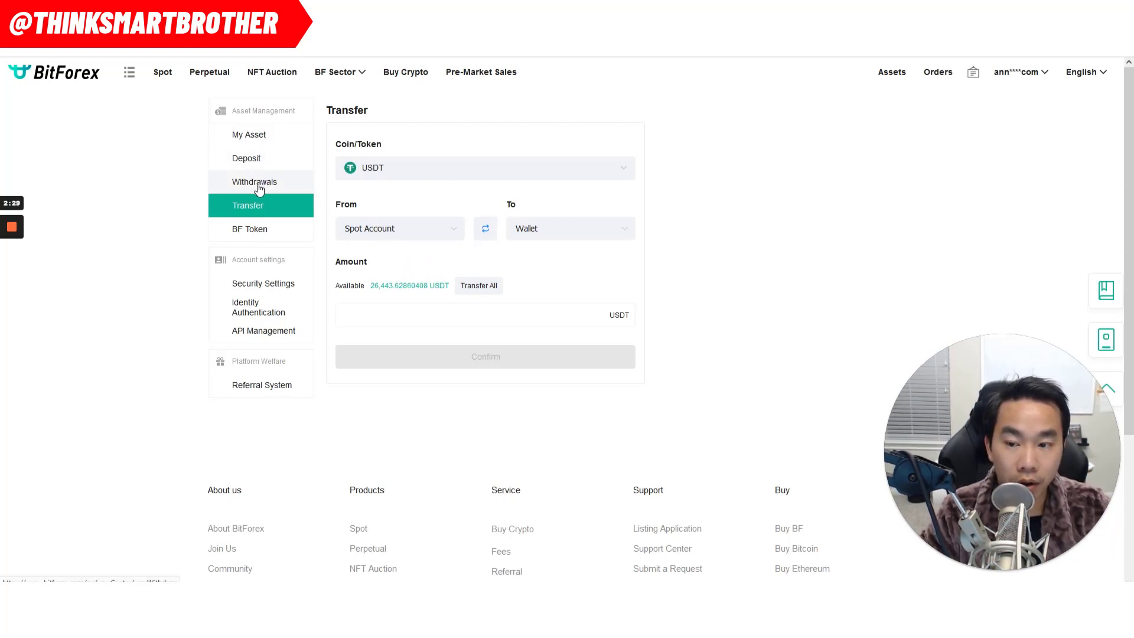
{"action": "left_click", "coordinate": [259, 188]}
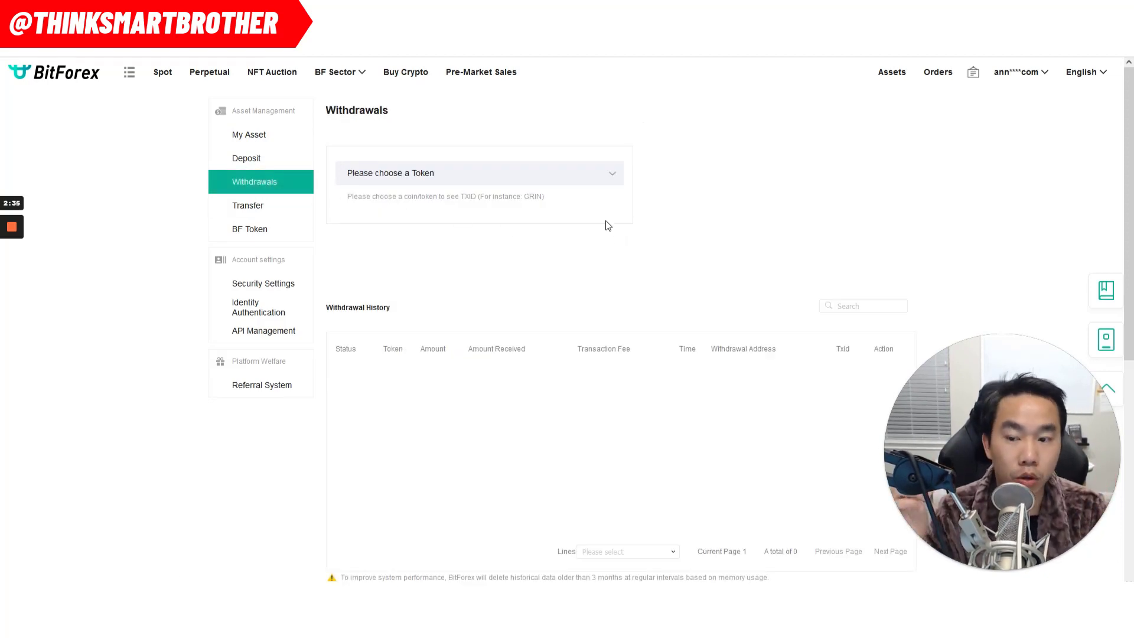
{"action": "left_click", "coordinate": [539, 165]}
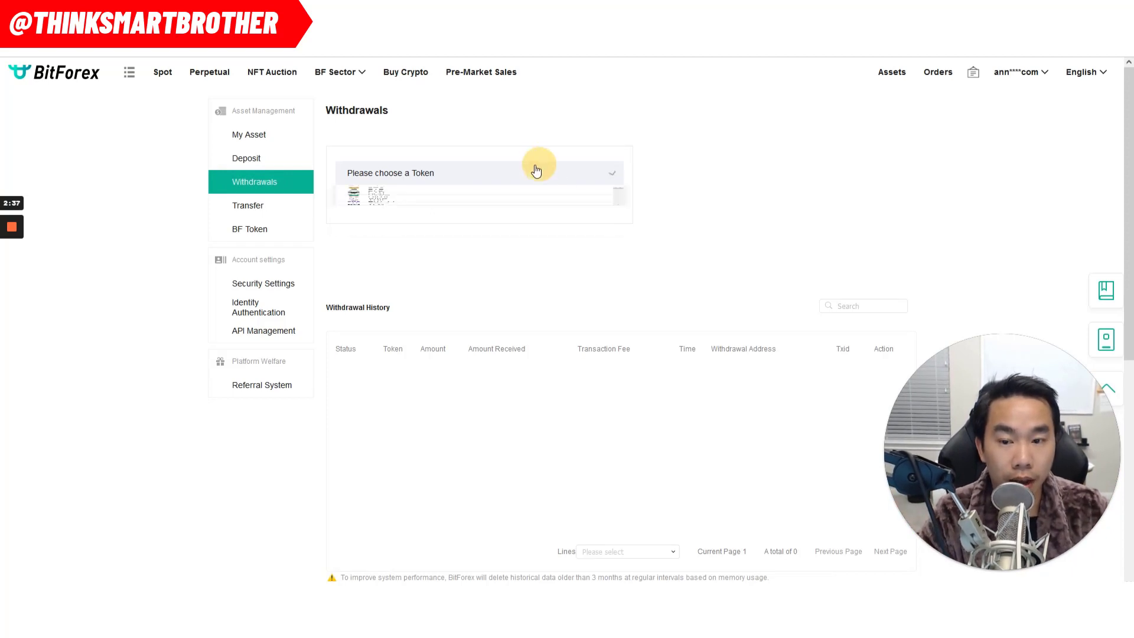
{"action": "left_click", "coordinate": [438, 201]}
{"action": "type", "text": "usdt"}
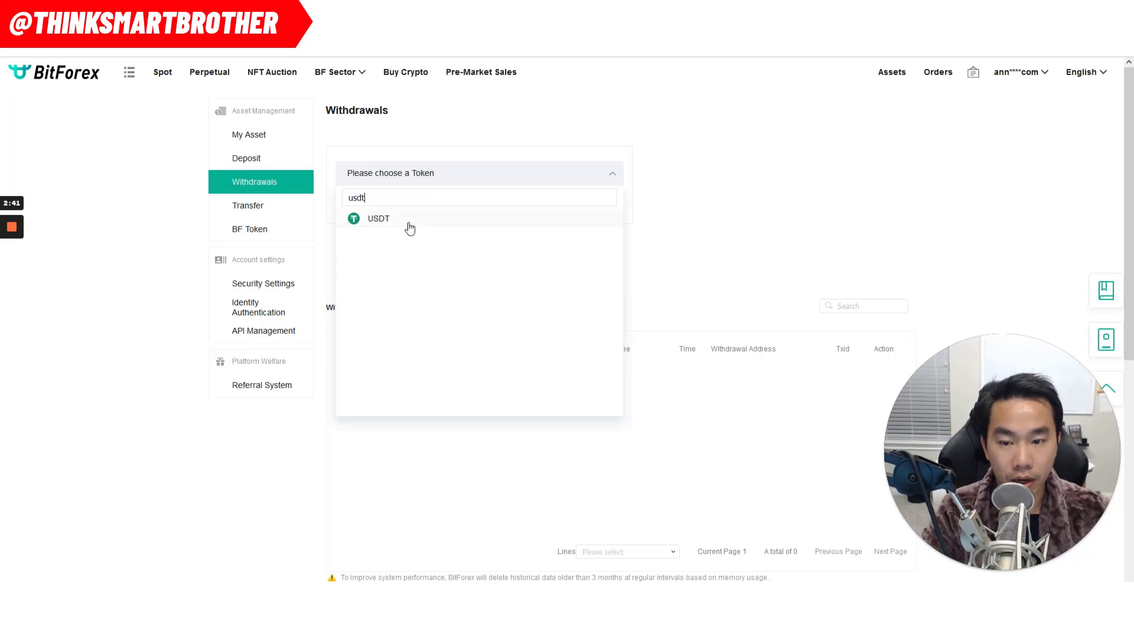
{"action": "left_click", "coordinate": [409, 221]}
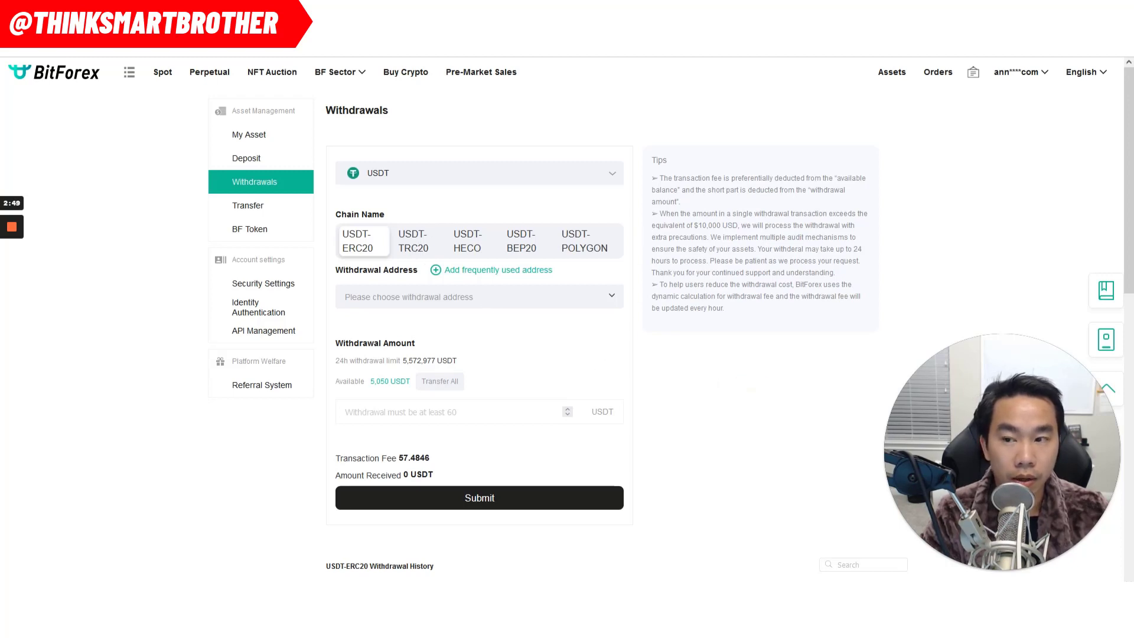
{"action": "scroll", "coordinate": [776, 397], "scroll_direction": "down", "scroll_amount": 2}
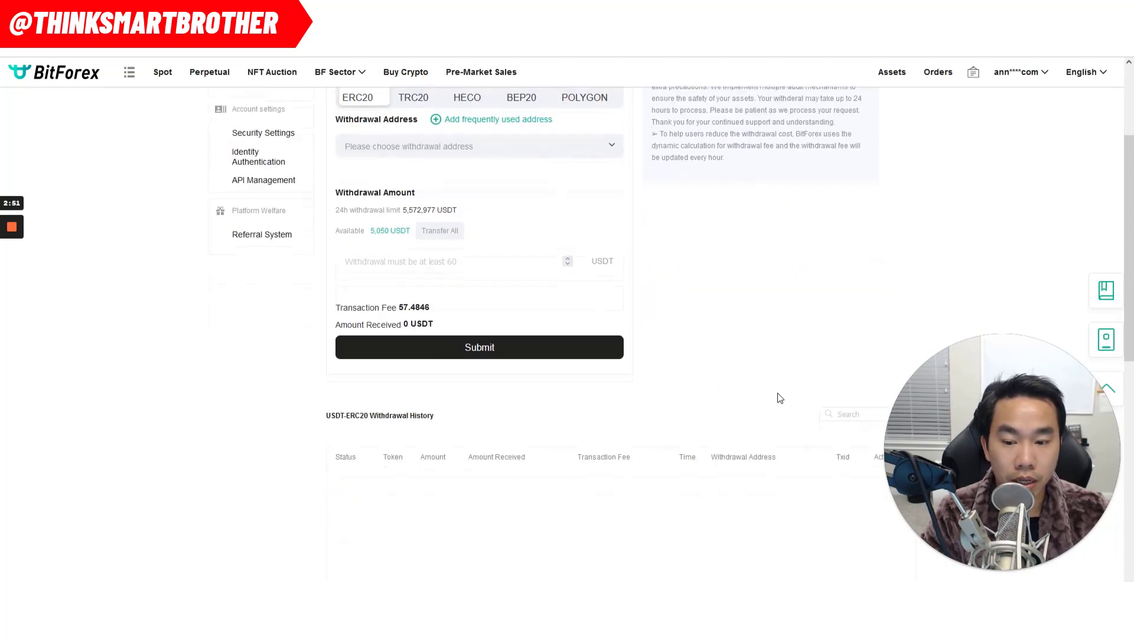
{"action": "scroll", "coordinate": [776, 397], "scroll_direction": "up", "scroll_amount": 1}
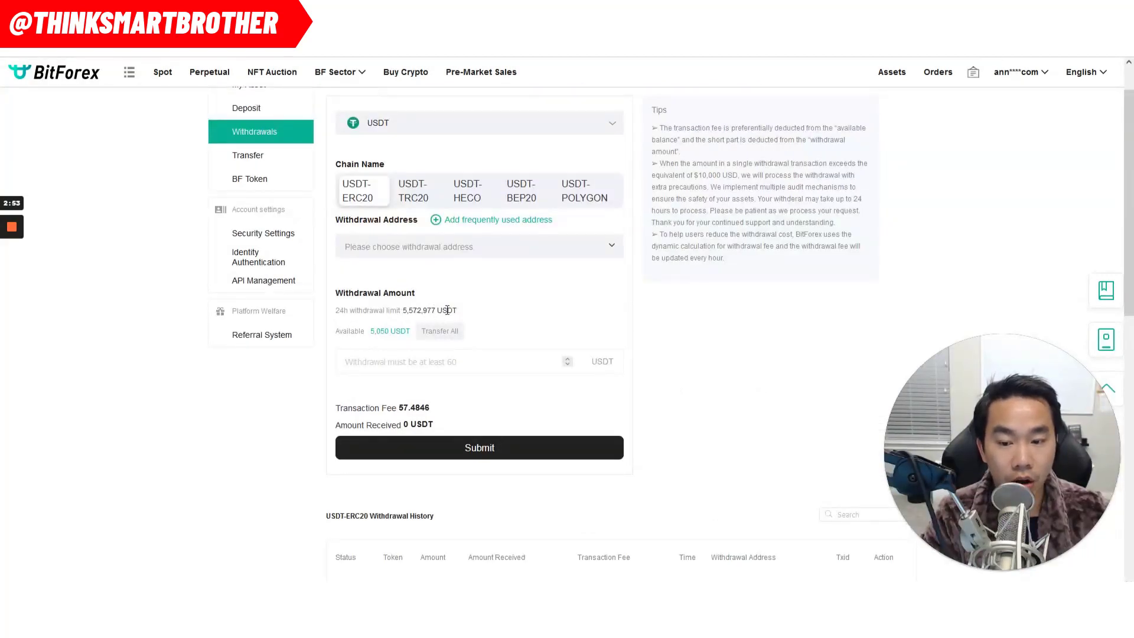
{"action": "scroll", "coordinate": [549, 324], "scroll_direction": "up", "scroll_amount": 1}
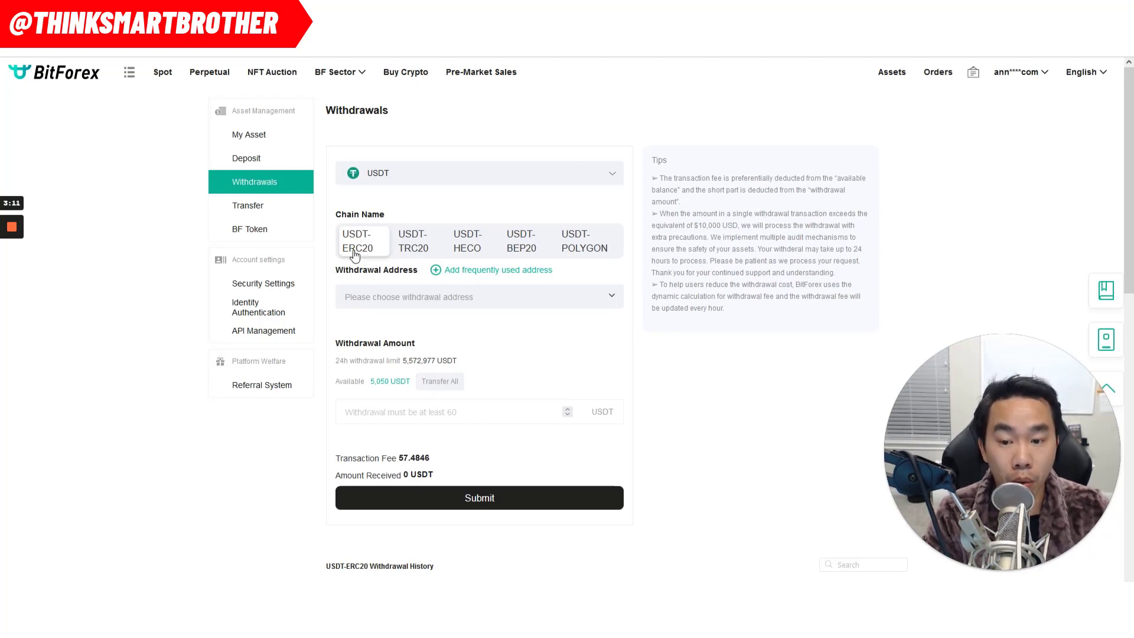
{"action": "left_click", "coordinate": [413, 245]}
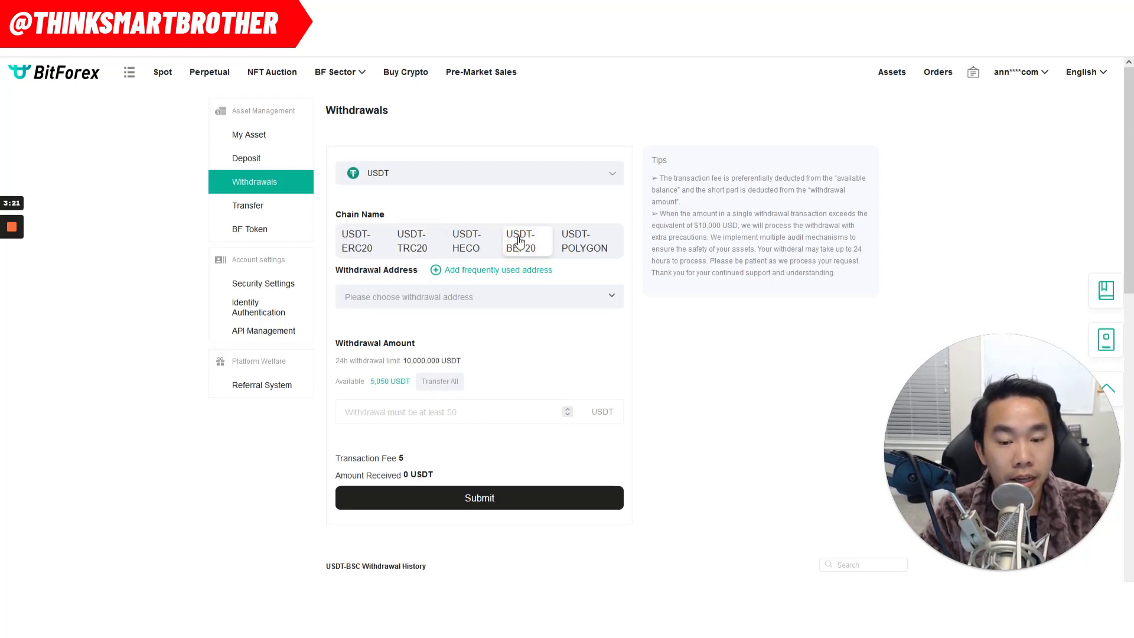
{"action": "left_click", "coordinate": [579, 247]}
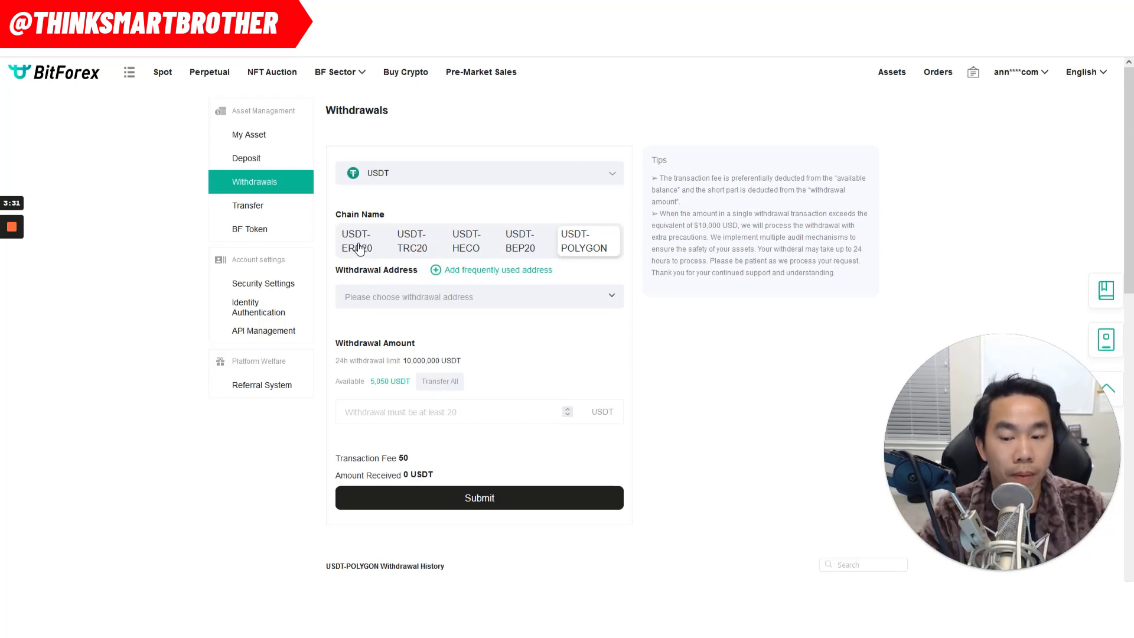
{"action": "left_click", "coordinate": [358, 246]}
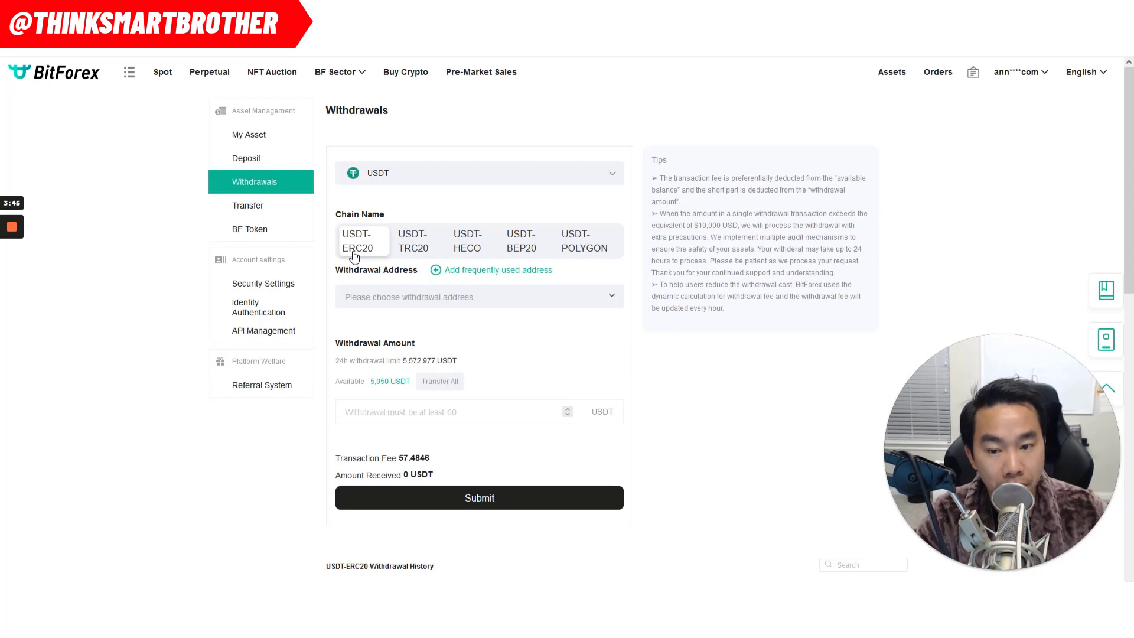
{"action": "left_click", "coordinate": [523, 250]}
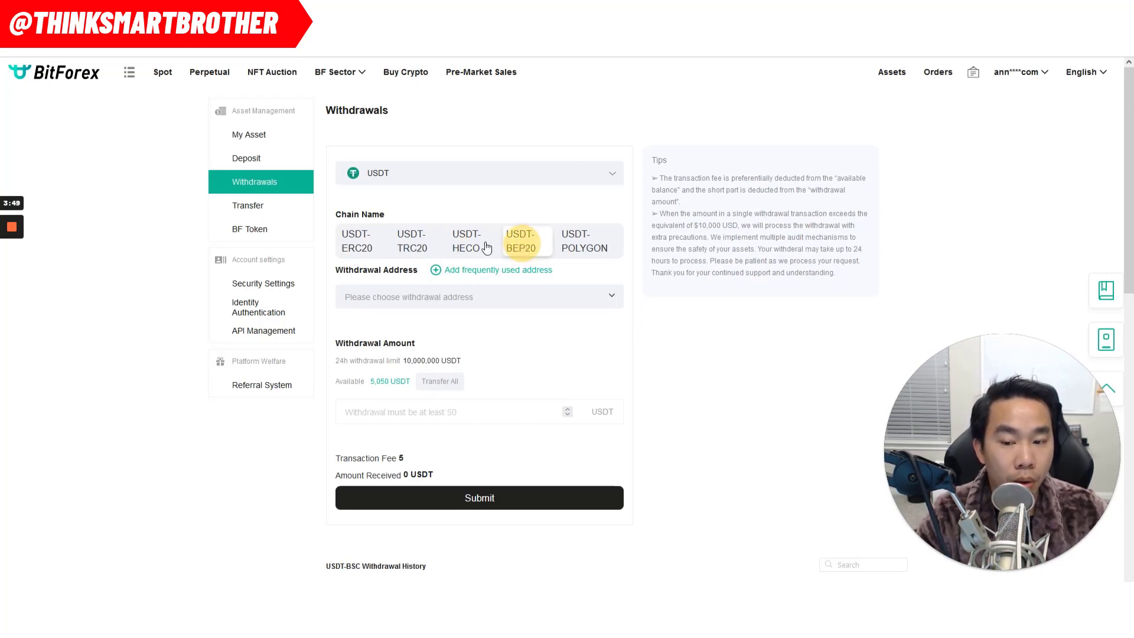
{"action": "left_click", "coordinate": [363, 248]}
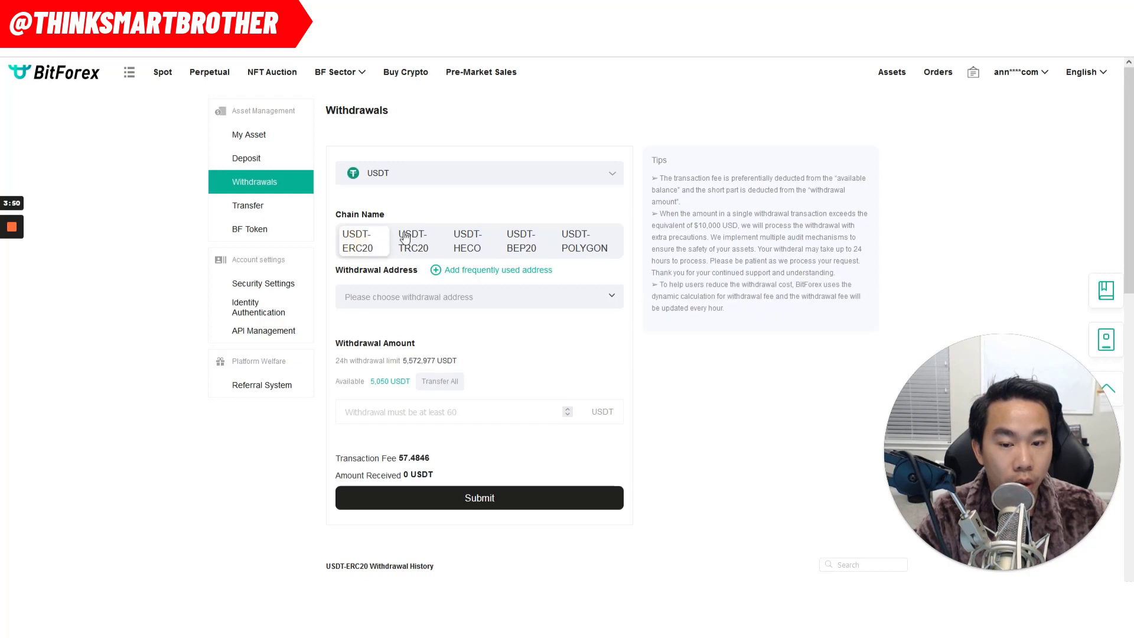
{"action": "left_click", "coordinate": [524, 245]}
{"action": "left_click", "coordinate": [360, 246]}
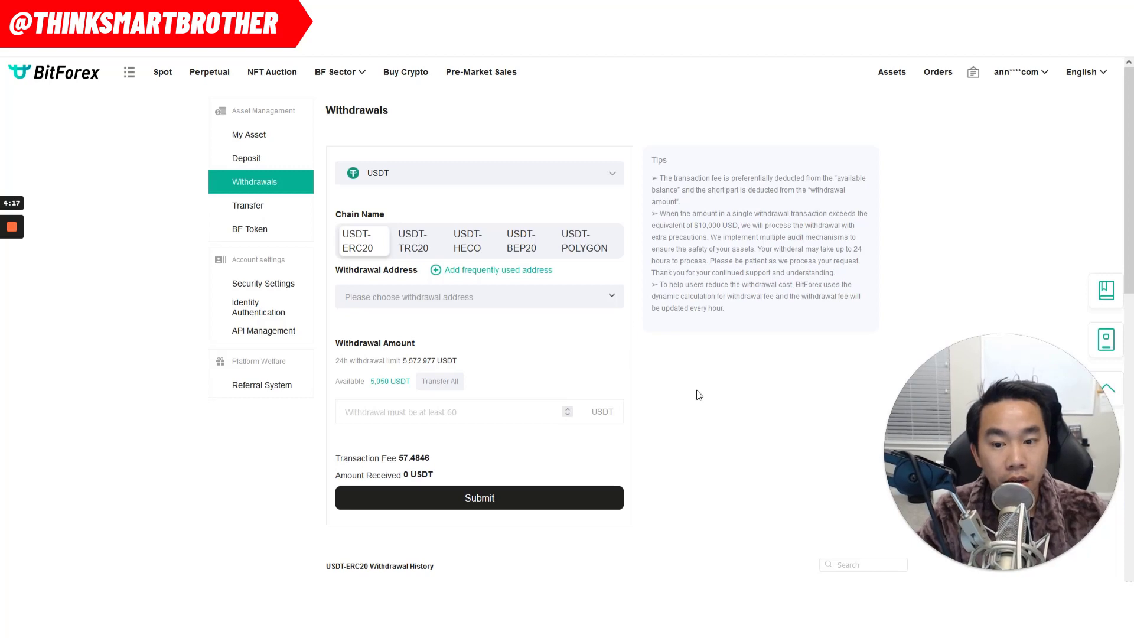
Step: Compare the ERC20 (fee 57.4846) and BEP20 chains, then select USDT-TRC20 (fee 1, minimum 35)
{"action": "left_click", "coordinate": [422, 252]}
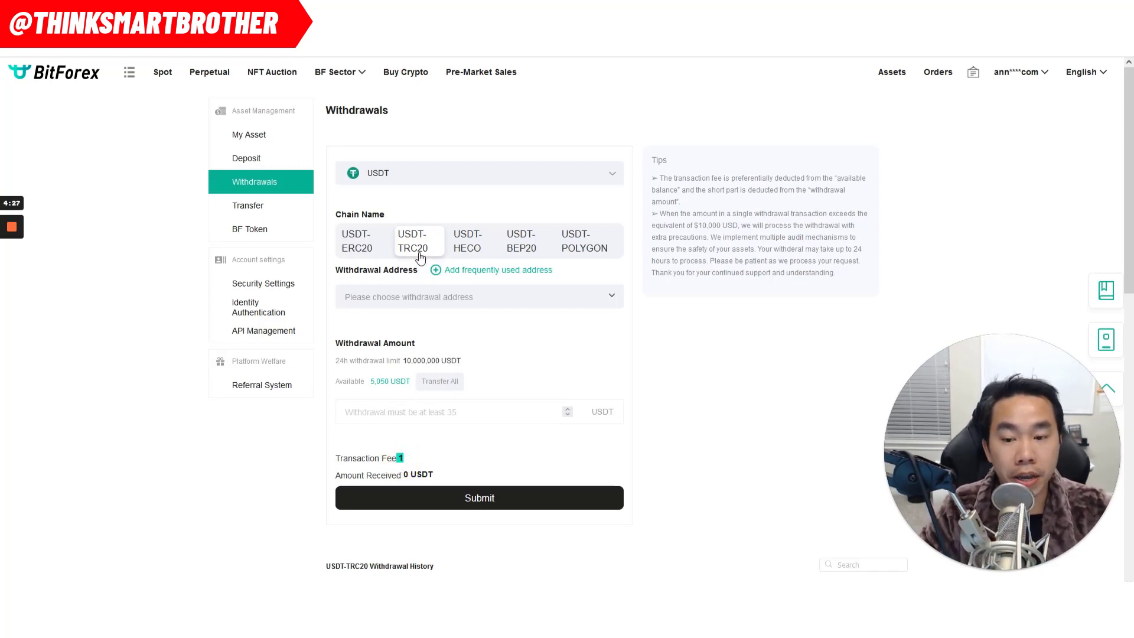
{"action": "left_click", "coordinate": [357, 248]}
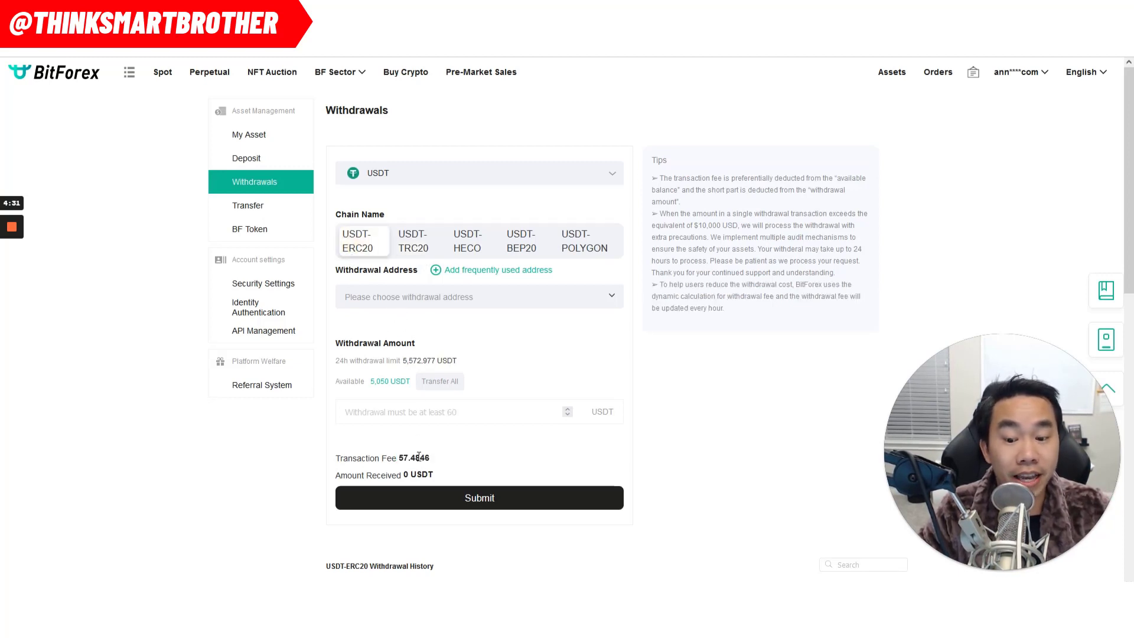
{"action": "left_click_drag", "start_coordinate": [398, 457], "coordinate": [452, 462]}
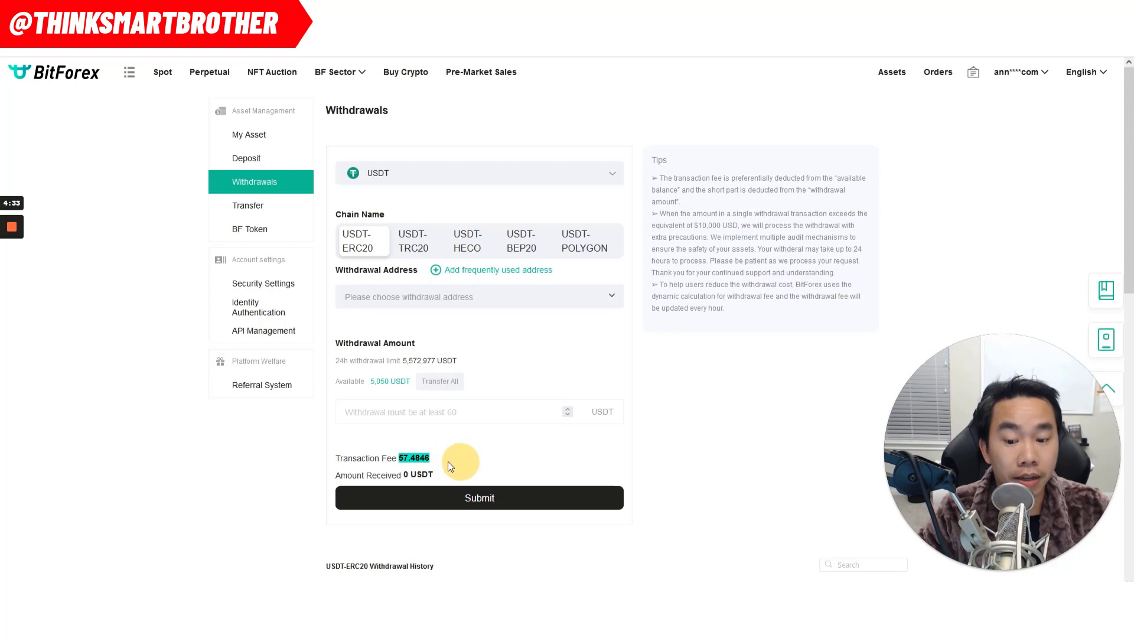
{"action": "left_click", "coordinate": [446, 459]}
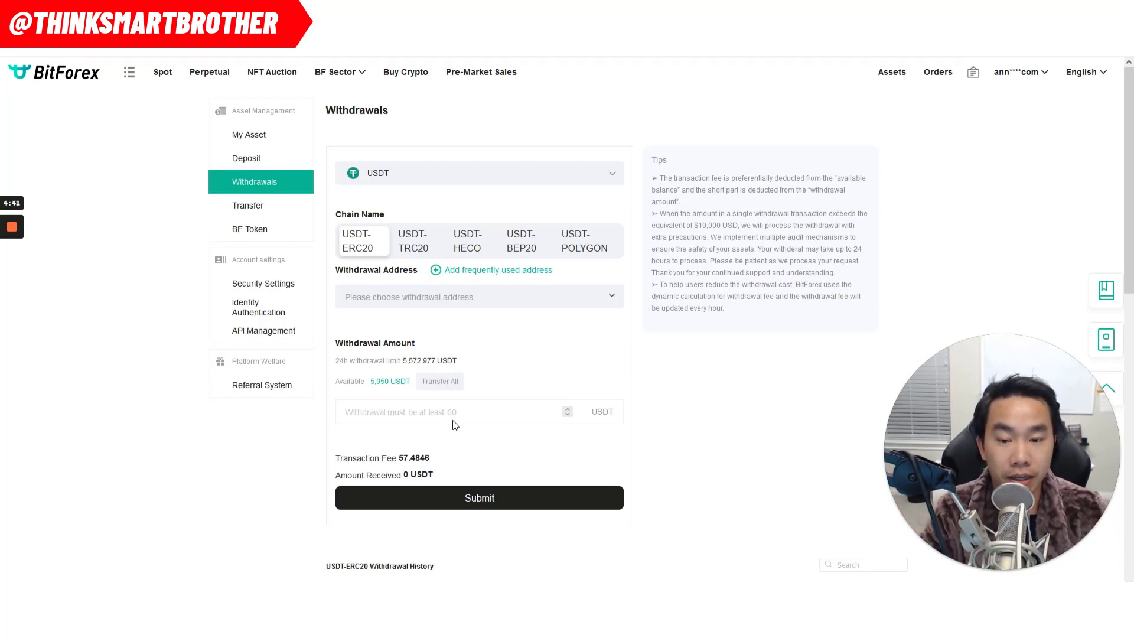
{"action": "left_click", "coordinate": [517, 247]}
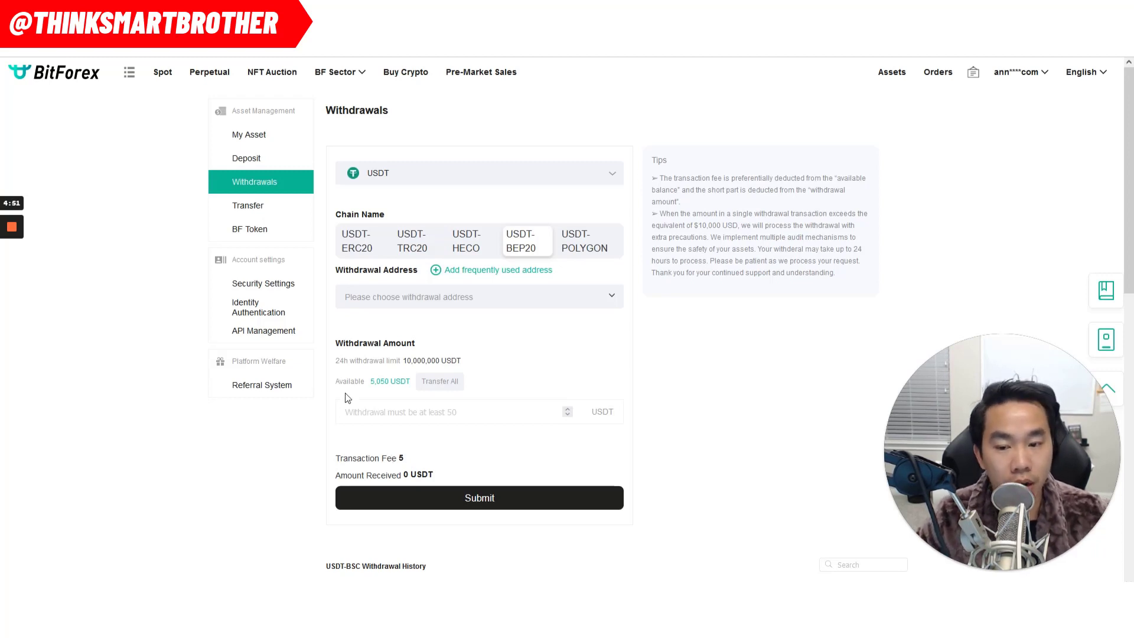
{"action": "left_click", "coordinate": [417, 242]}
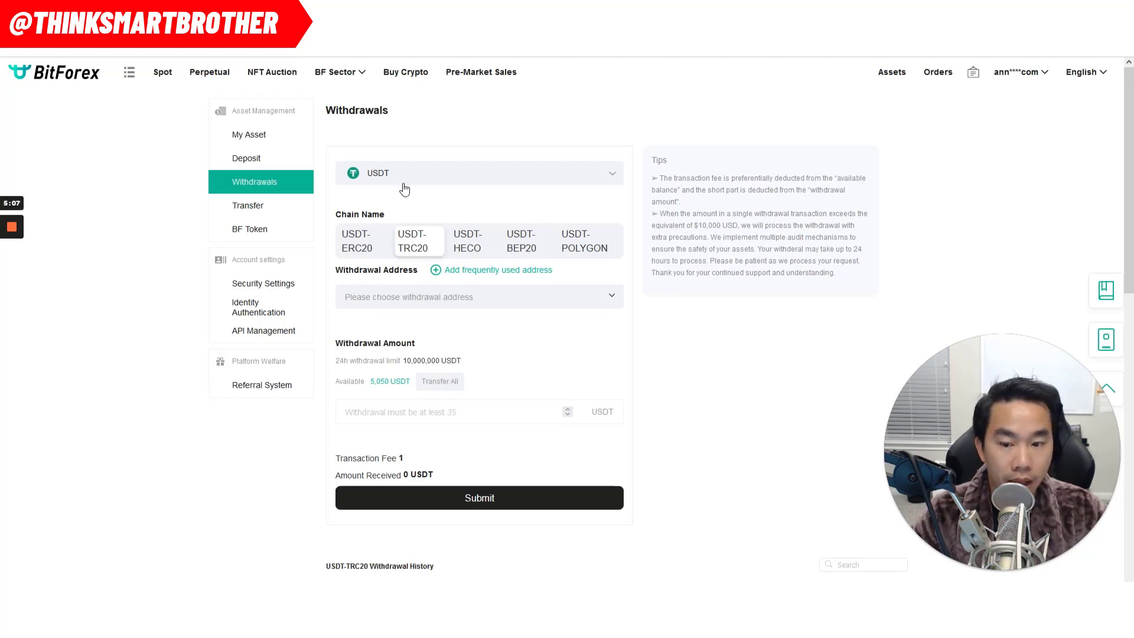
Step: Start adding a frequently used TRC20 address and enter a label in its Name field
{"action": "left_click", "coordinate": [465, 274]}
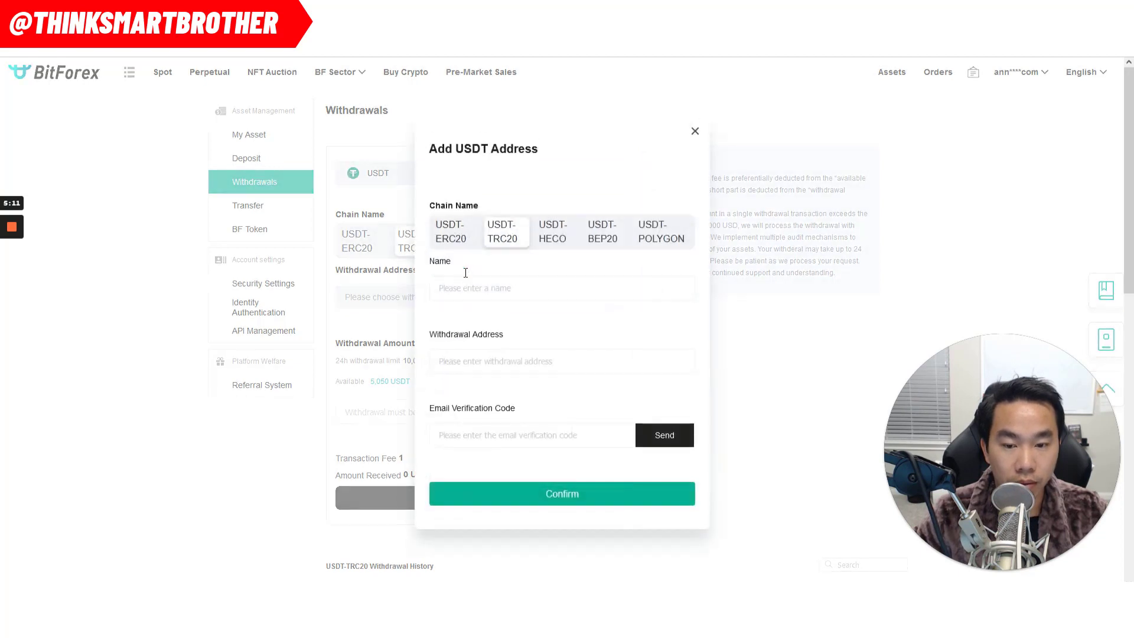
{"action": "left_click", "coordinate": [464, 289]}
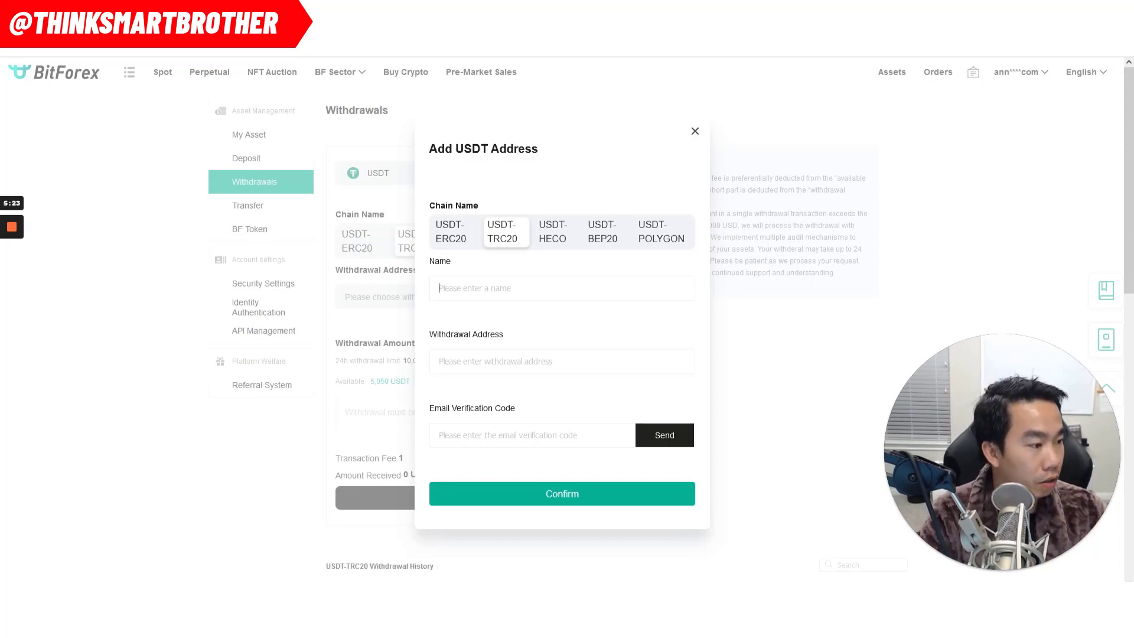
{"action": "type", "text": "Fu"}
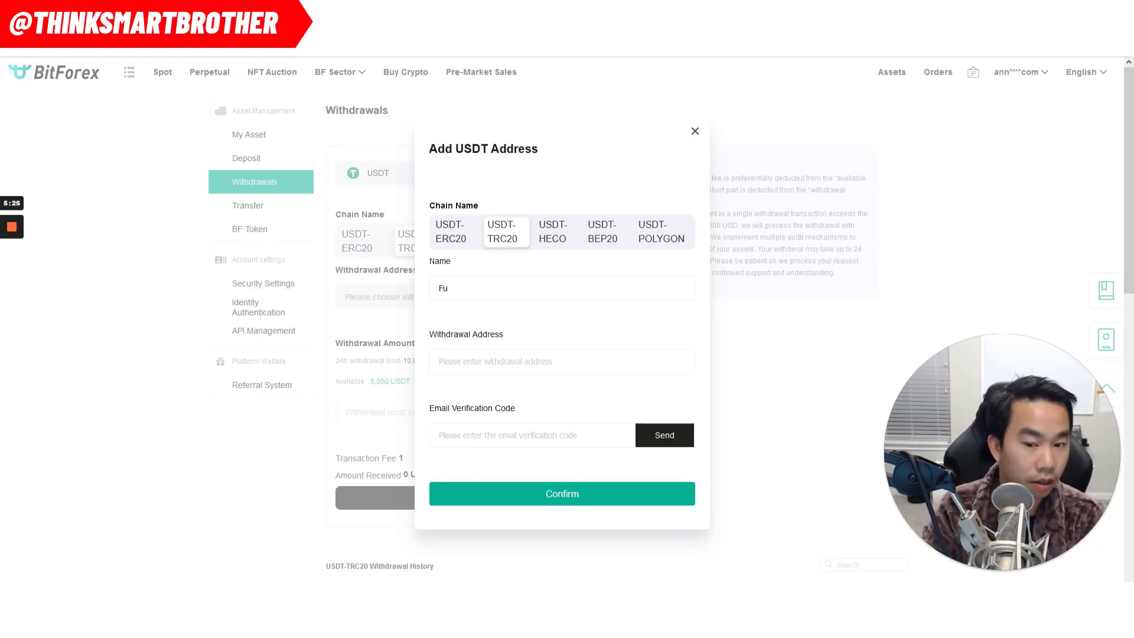
{"action": "type", "text": "ku"}
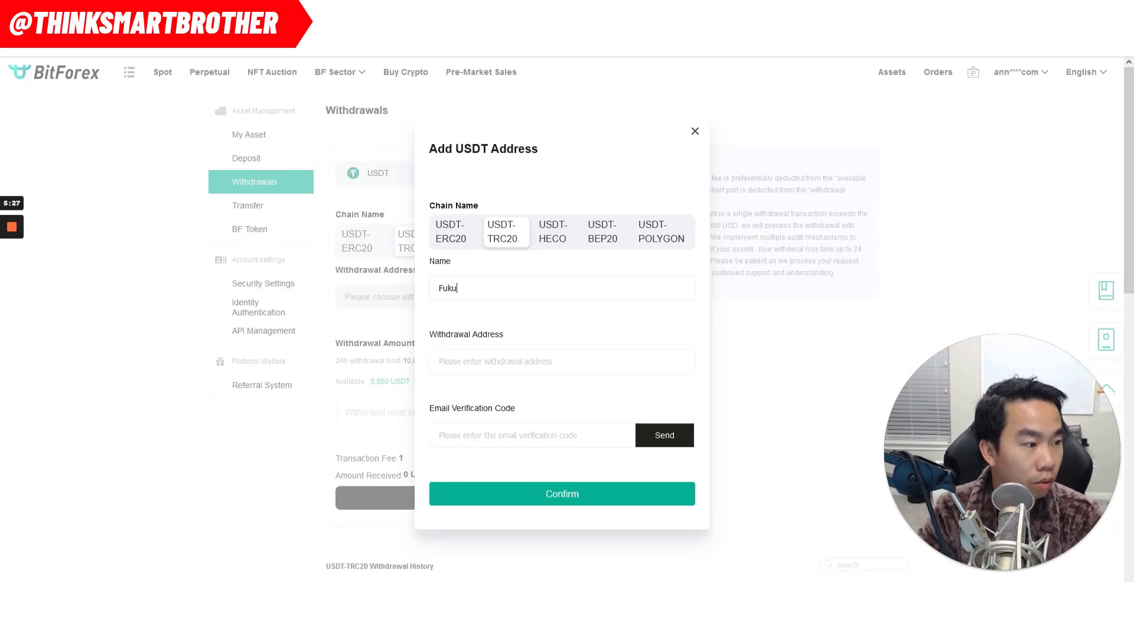
{"action": "type", "text": "kuru"}
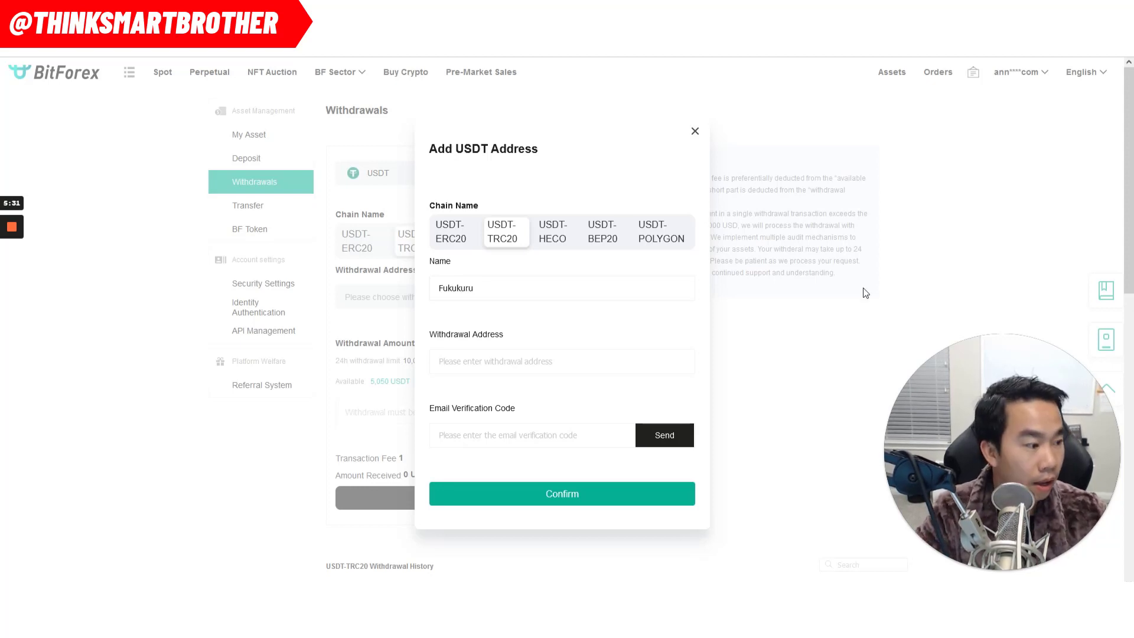
{"action": "left_click", "coordinate": [488, 362]}
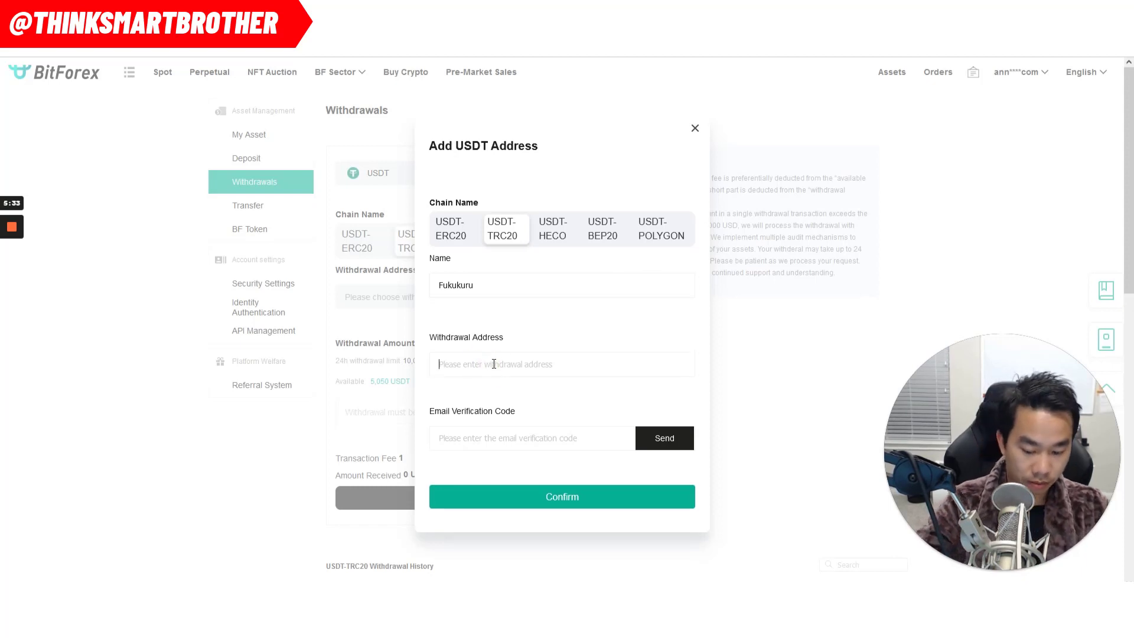
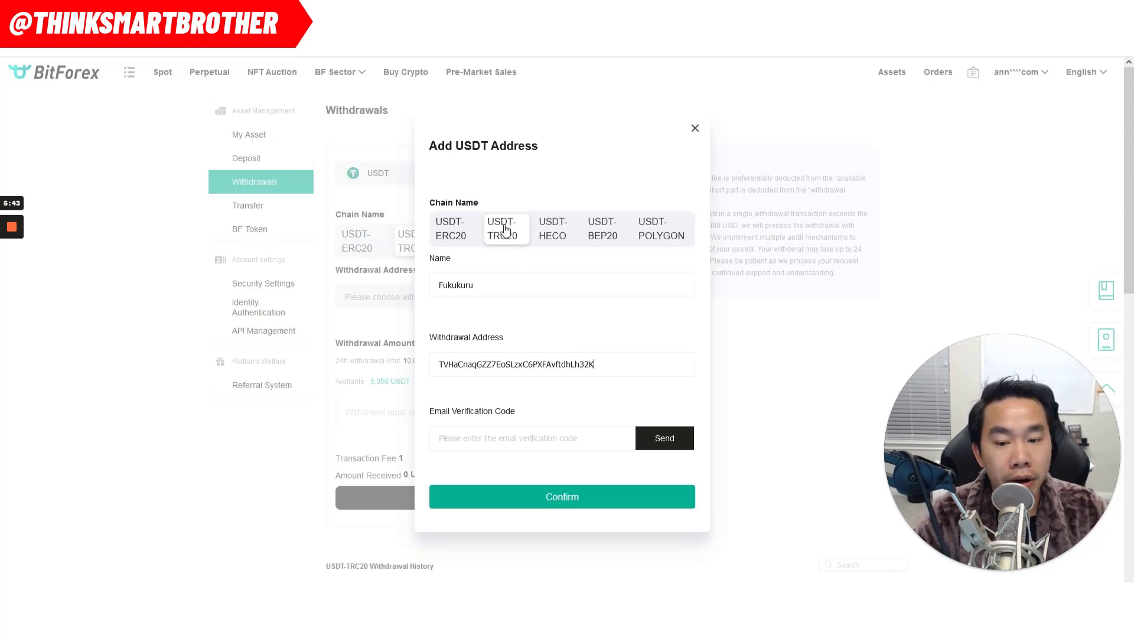
Step: Paste the TRC20 wallet address and append a 'USDT-T' suffix to the address name
{"action": "left_click", "coordinate": [483, 290]}
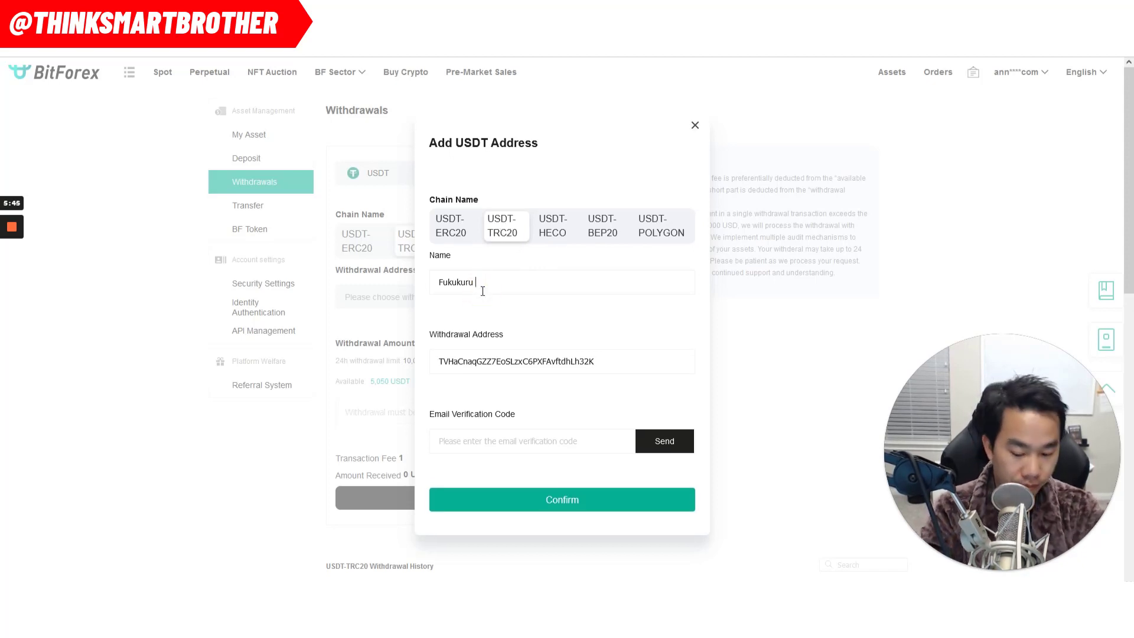
{"action": "type", "text": "USDT"}
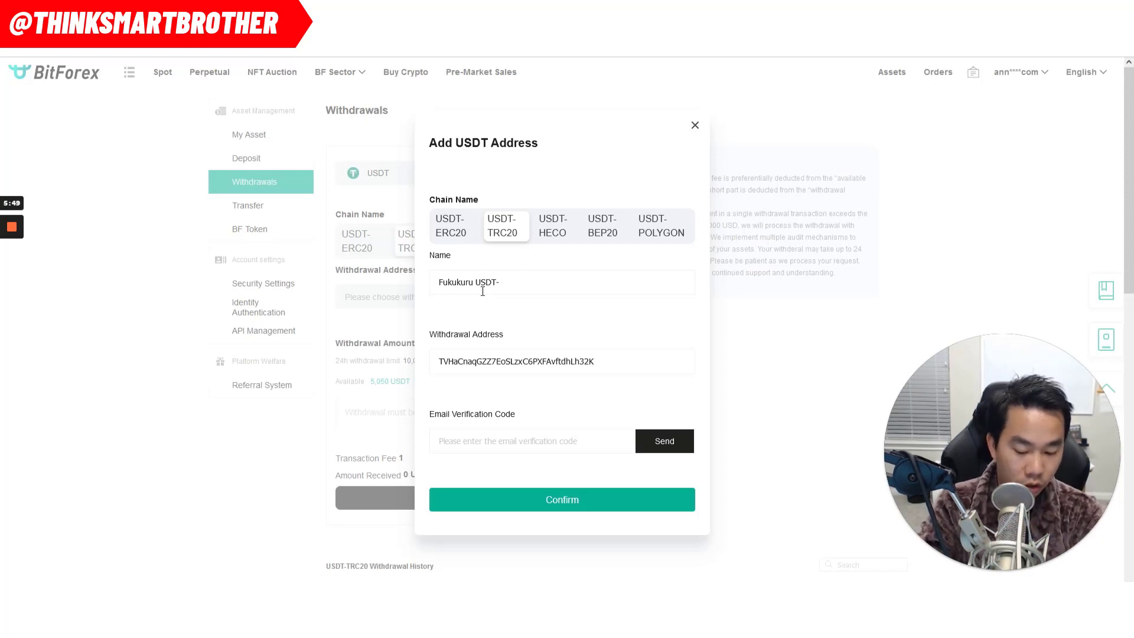
{"action": "type", "text": "-Tron"}
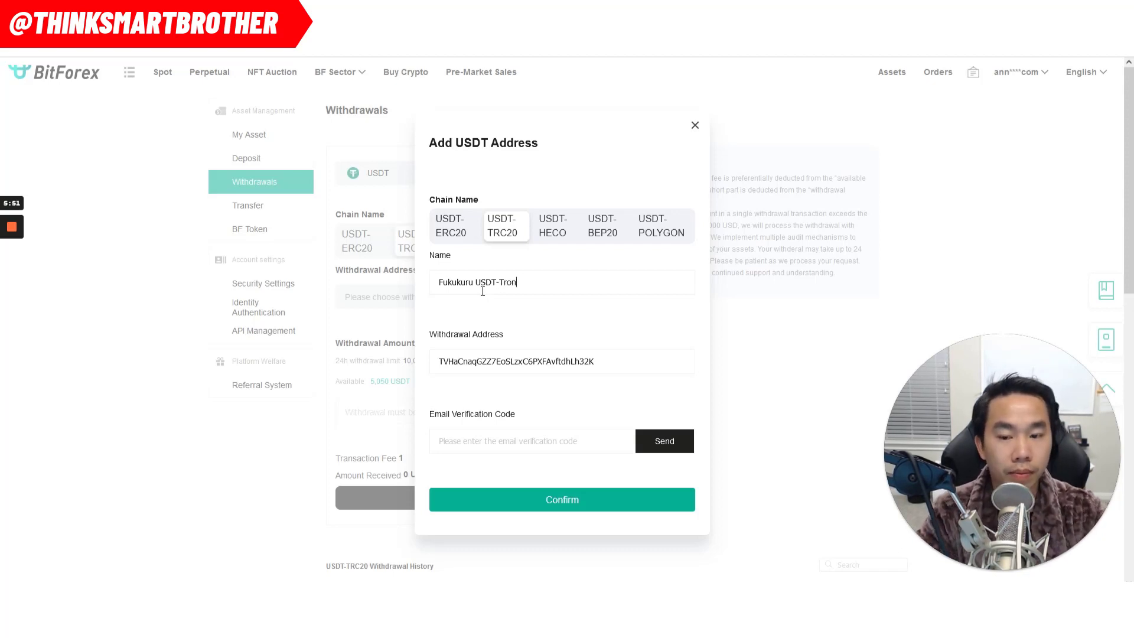
{"action": "key", "text": "BackSpace"}
{"action": "key", "text": "BackSpace"}
{"action": "key", "text": "BackSpace"}
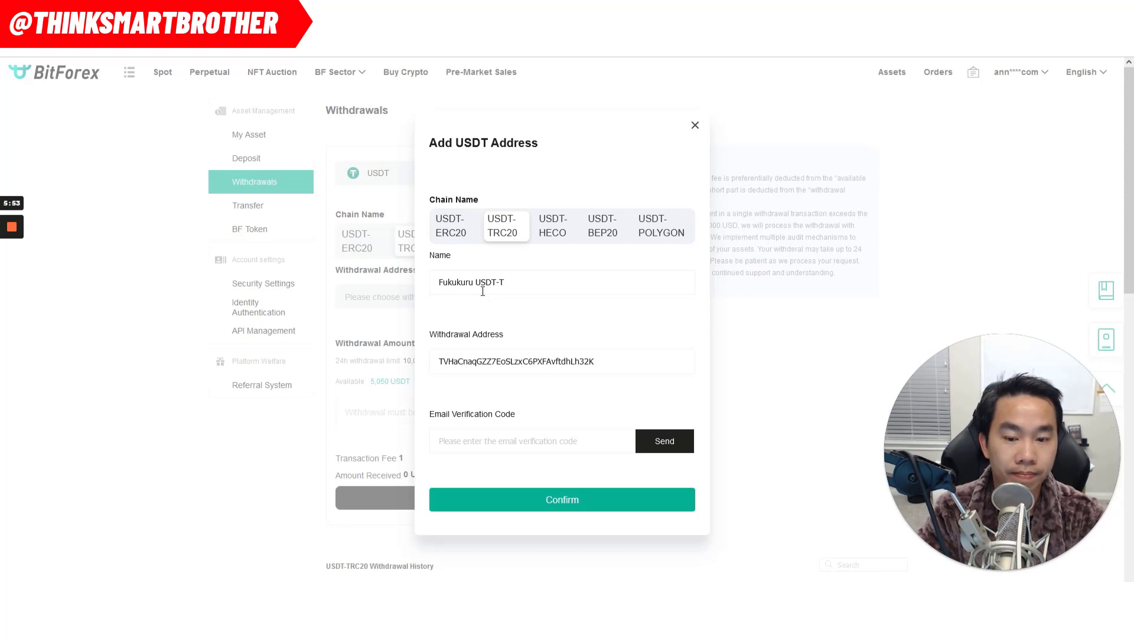
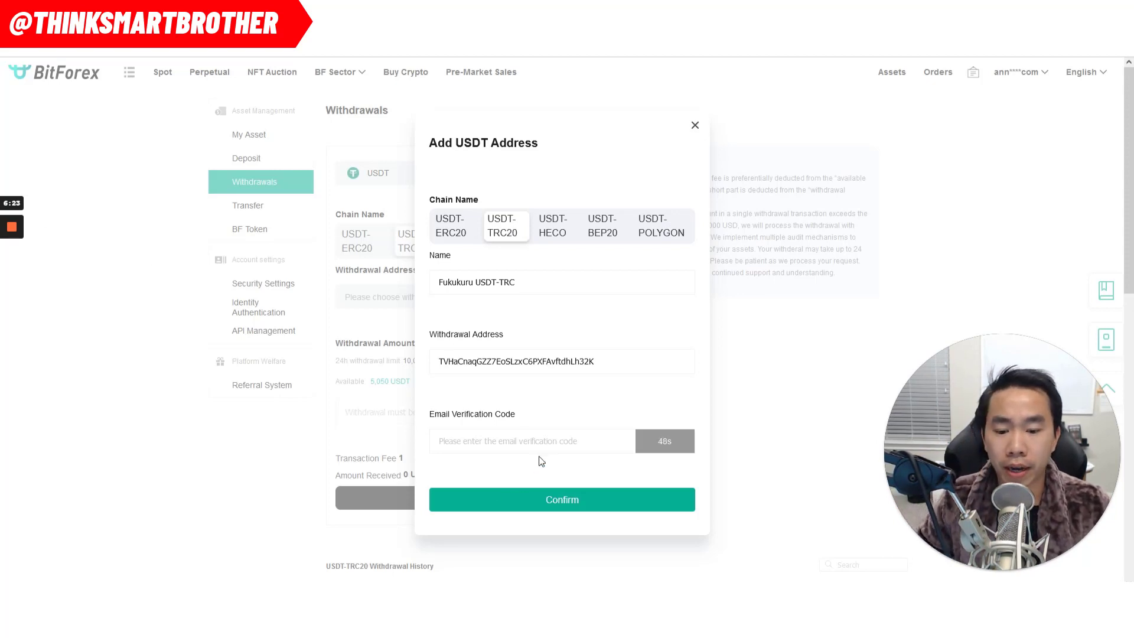
Step: Enter the emailed verification code and confirm saving the new USDT withdrawal address
{"action": "left_click", "coordinate": [522, 444]}
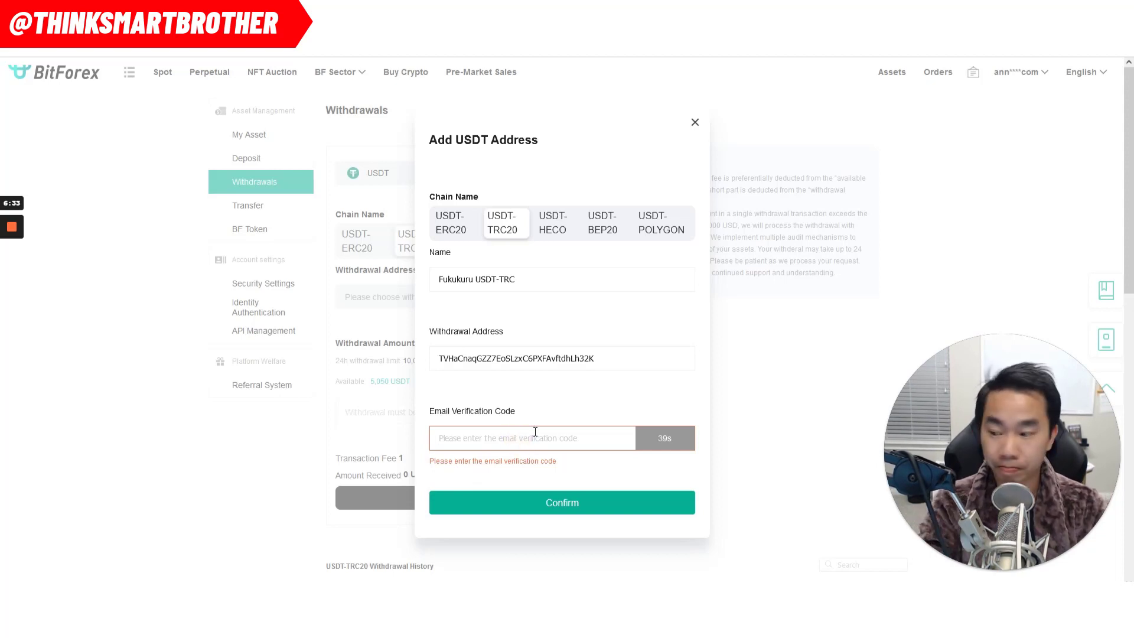
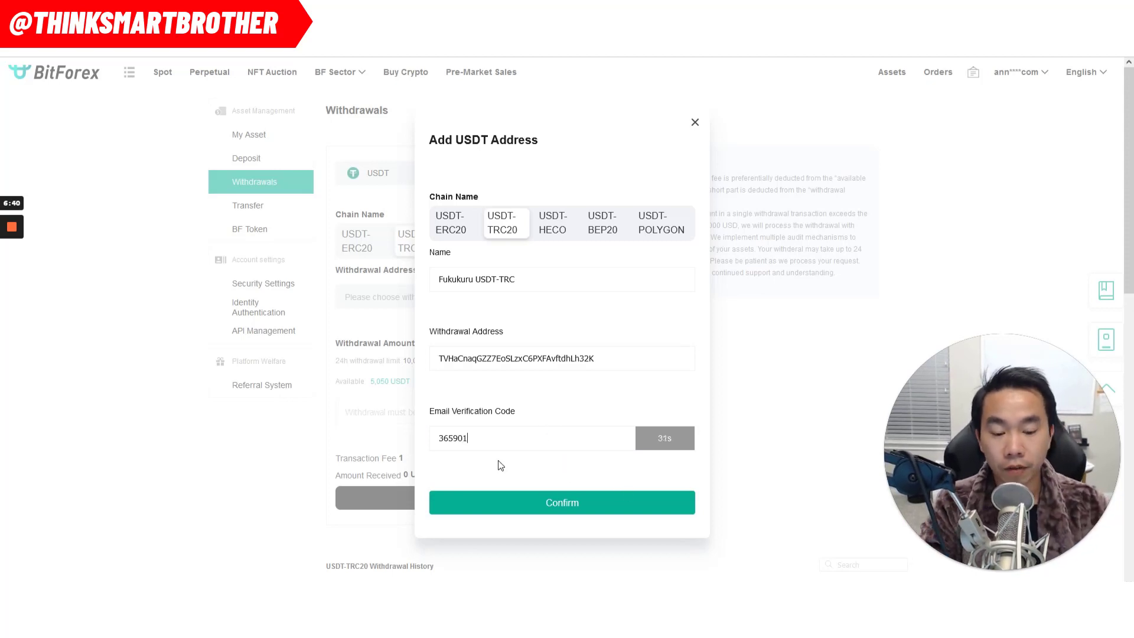
{"action": "scroll", "coordinate": [540, 416], "scroll_direction": "down", "scroll_amount": 3}
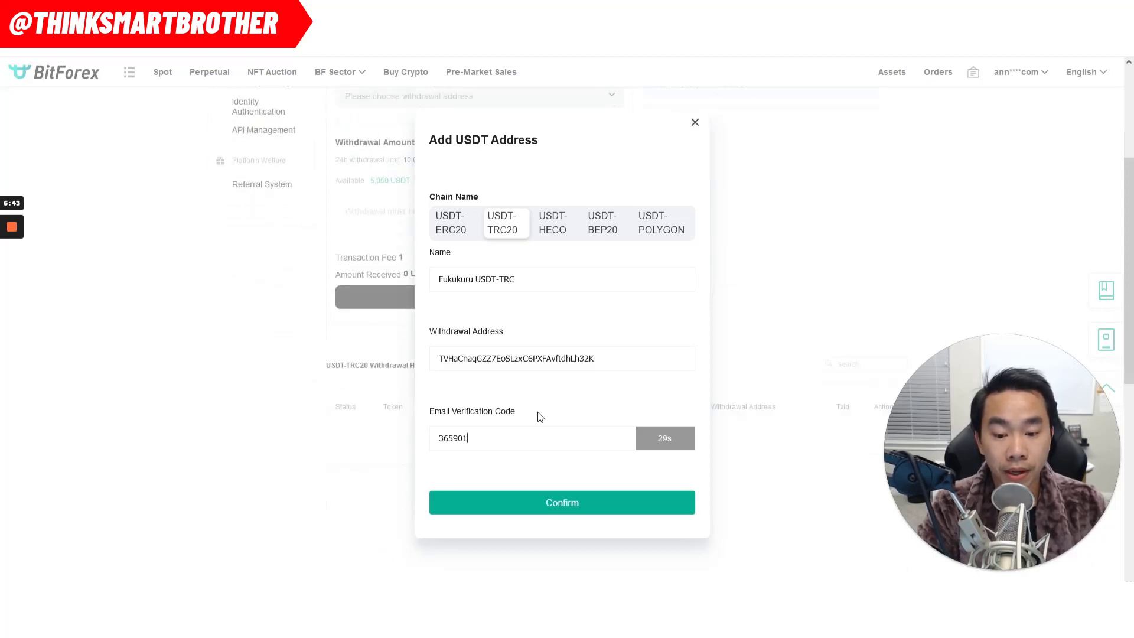
{"action": "scroll", "coordinate": [537, 418], "scroll_direction": "up", "scroll_amount": 1}
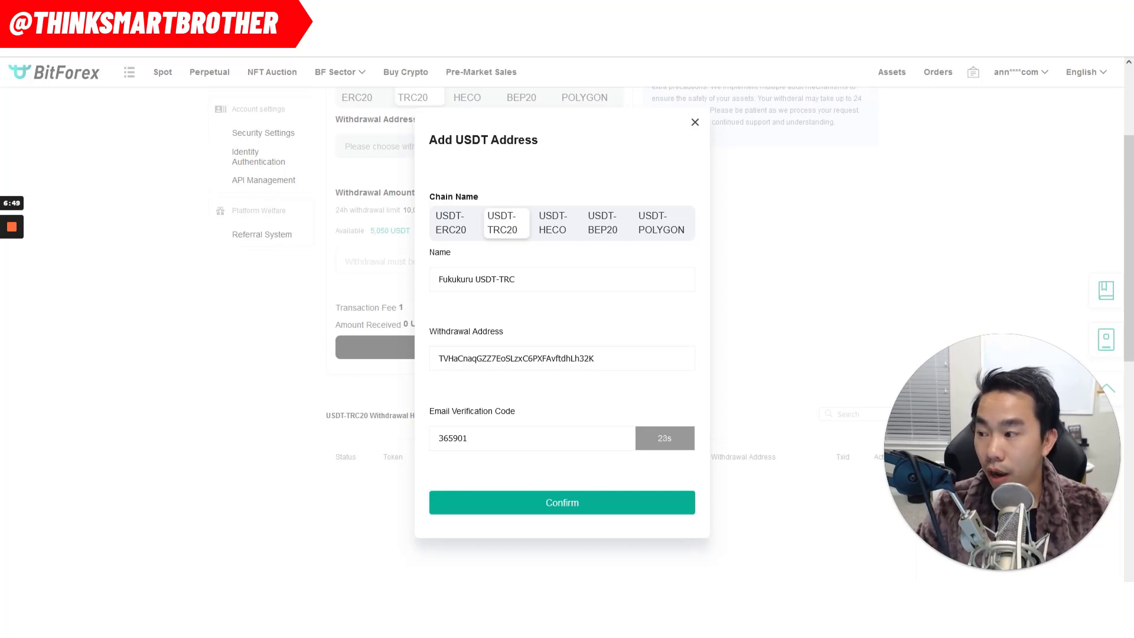
{"action": "left_click_drag", "start_coordinate": [476, 440], "coordinate": [413, 435]}
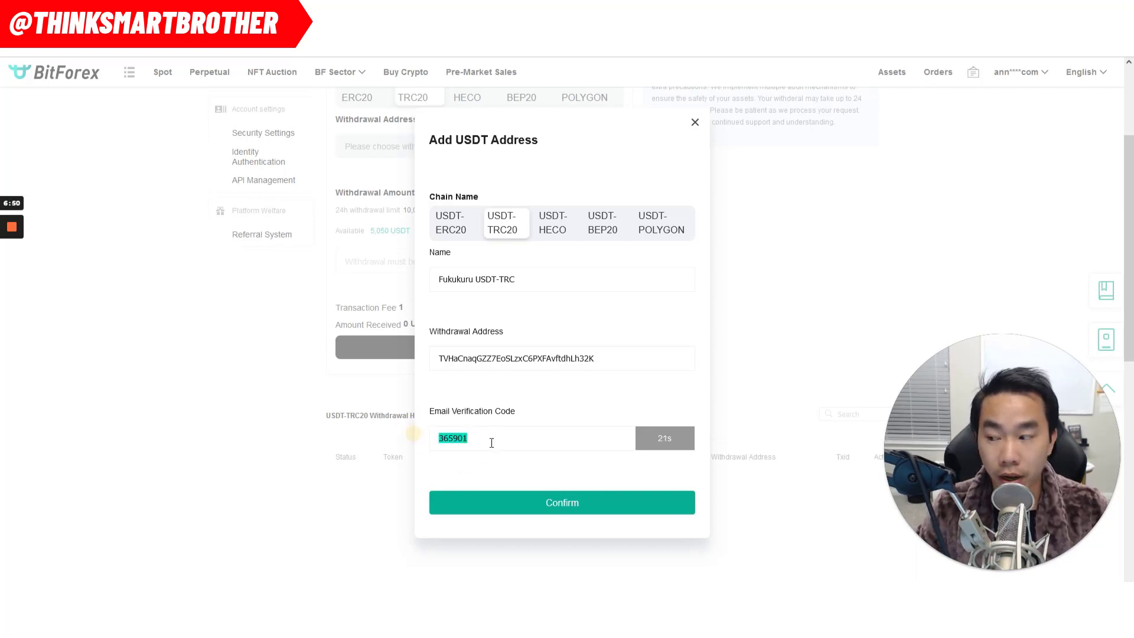
{"action": "left_click", "coordinate": [512, 438]}
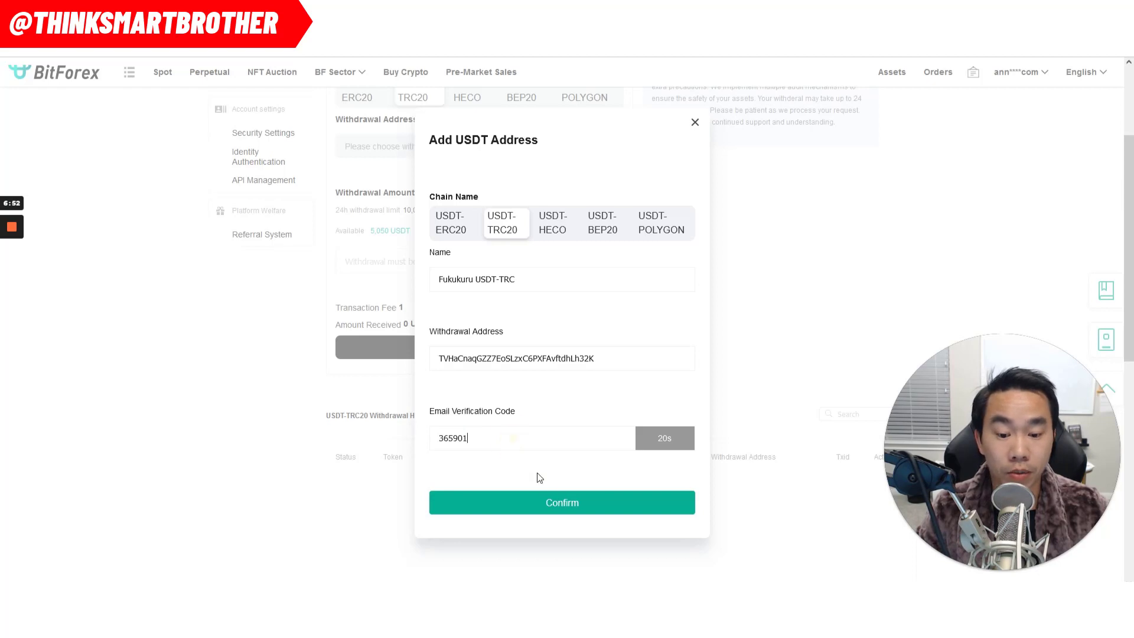
{"action": "left_click", "coordinate": [560, 508]}
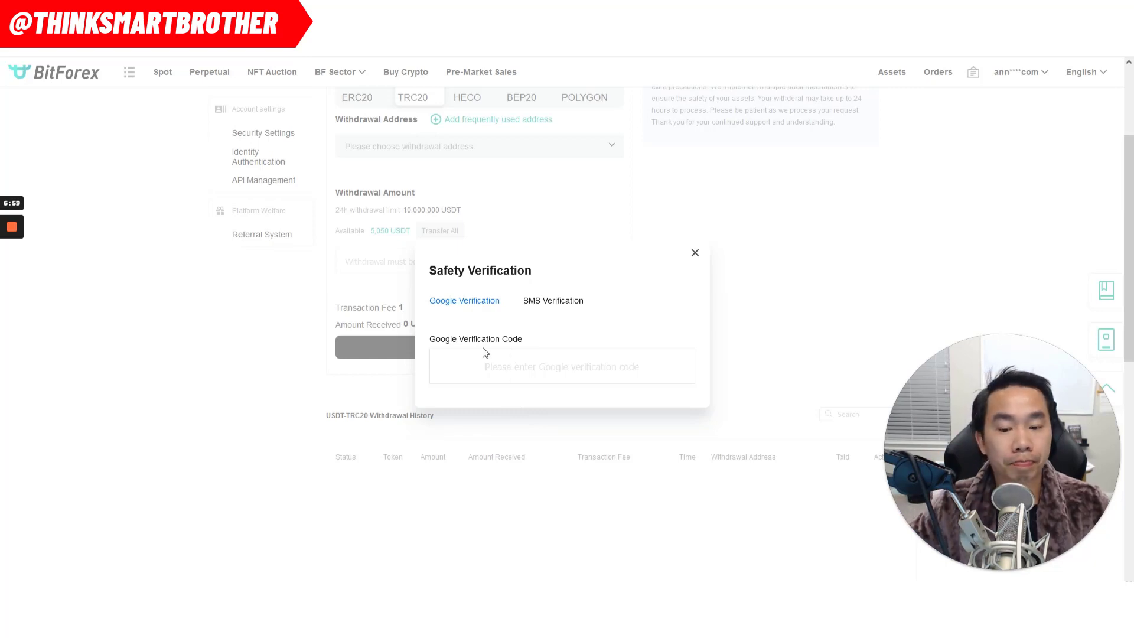
Step: Enter the 6-digit Google authenticator code in the Safety Verification dialog
{"action": "left_click", "coordinate": [511, 368]}
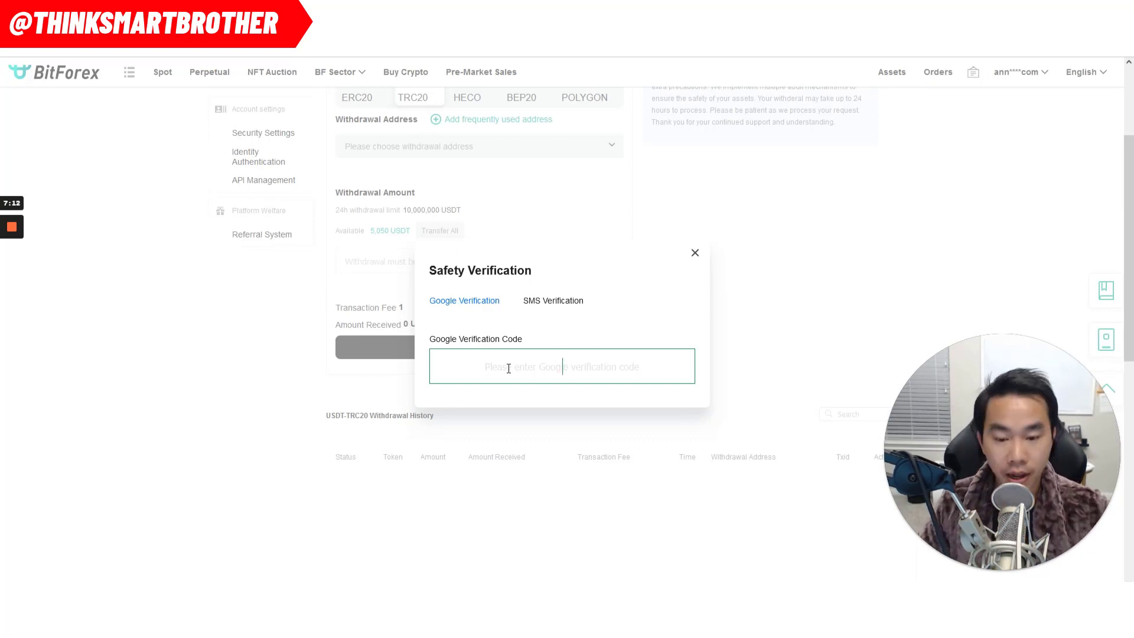
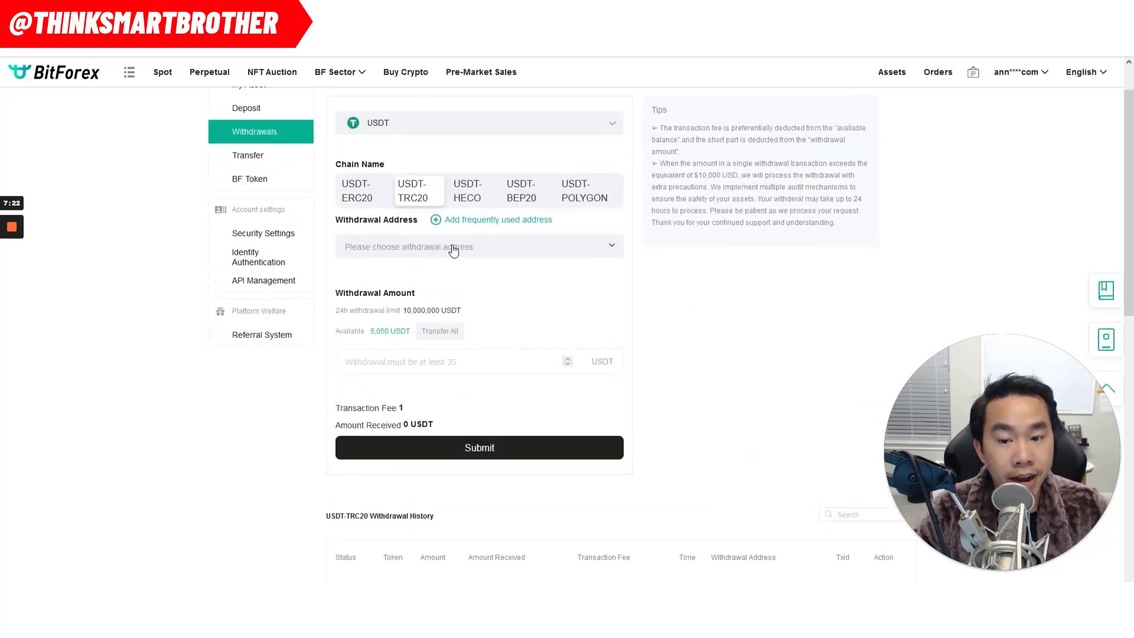
Step: Choose the saved Fukukuru USDT-TRC address and enter a withdrawal amount of 5000
{"action": "left_click", "coordinate": [447, 247]}
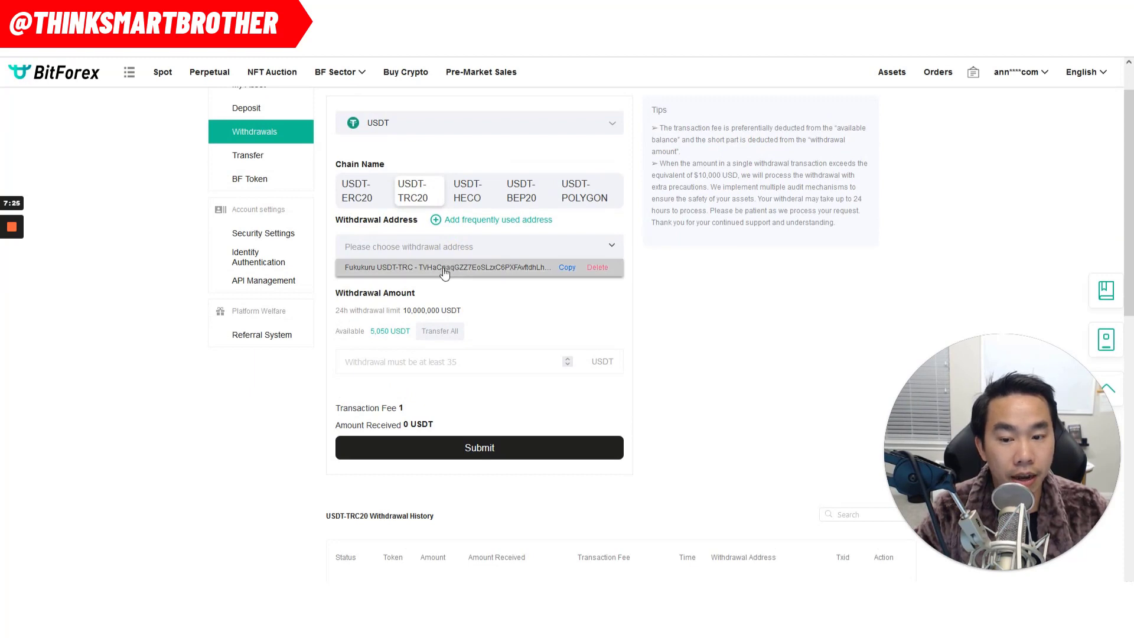
{"action": "left_click", "coordinate": [442, 267]}
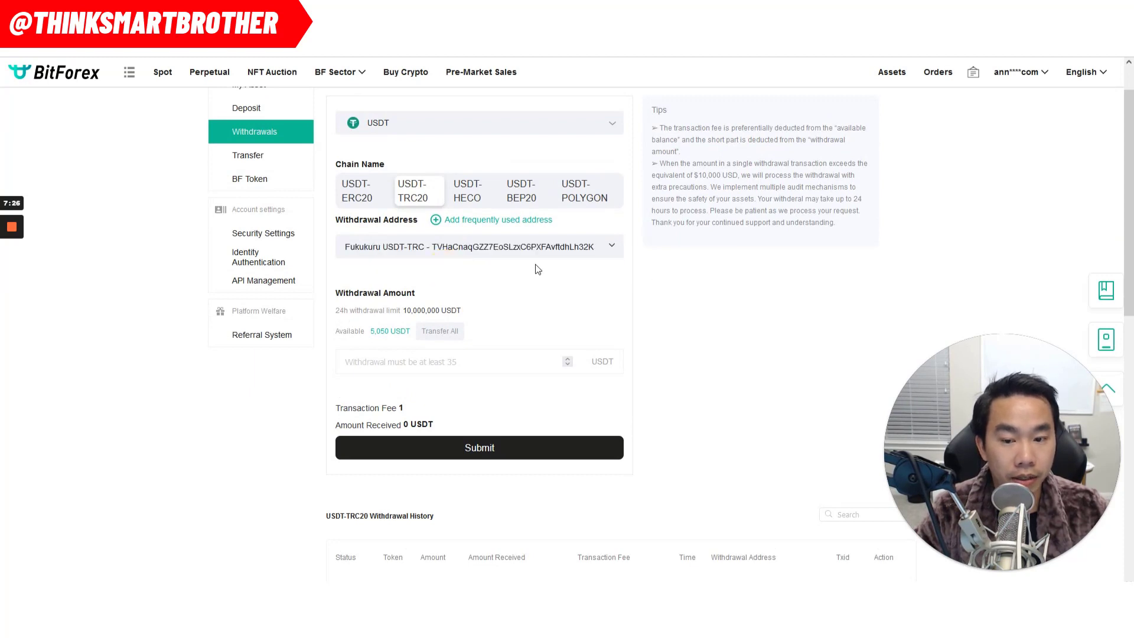
{"action": "left_click", "coordinate": [428, 252]}
{"action": "left_click", "coordinate": [443, 267]}
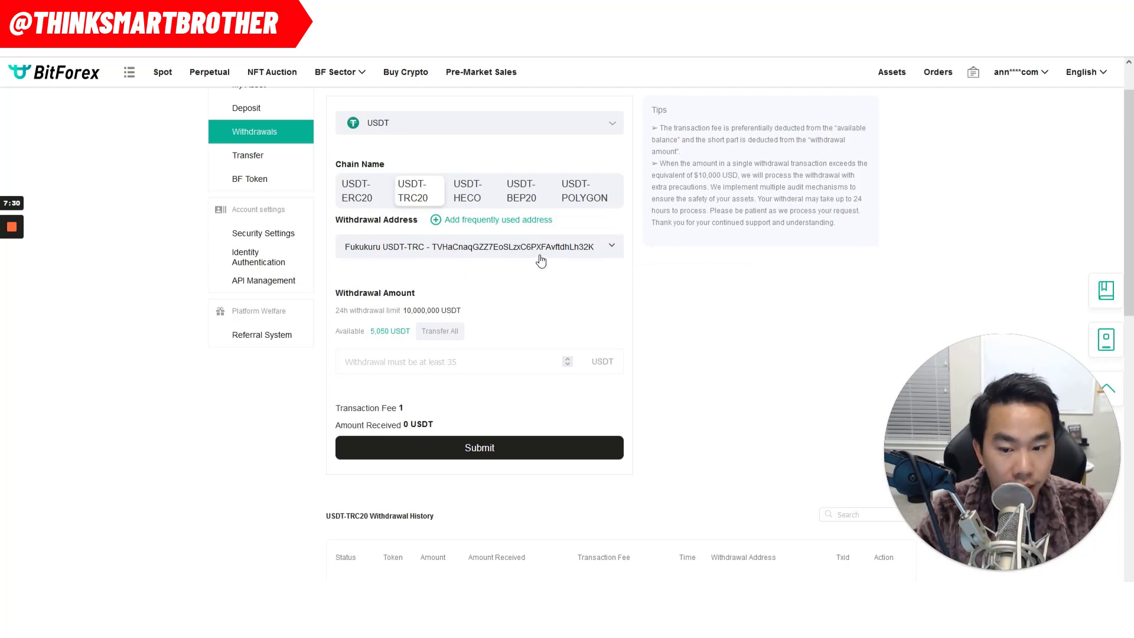
{"action": "left_click", "coordinate": [391, 362]}
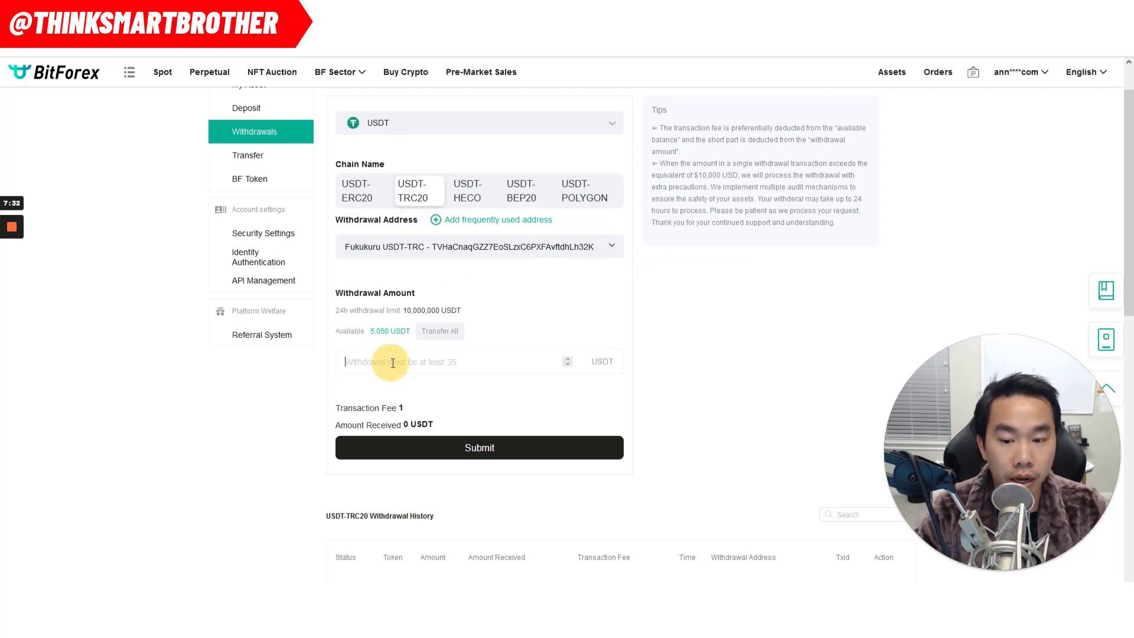
{"action": "type", "text": "5000"}
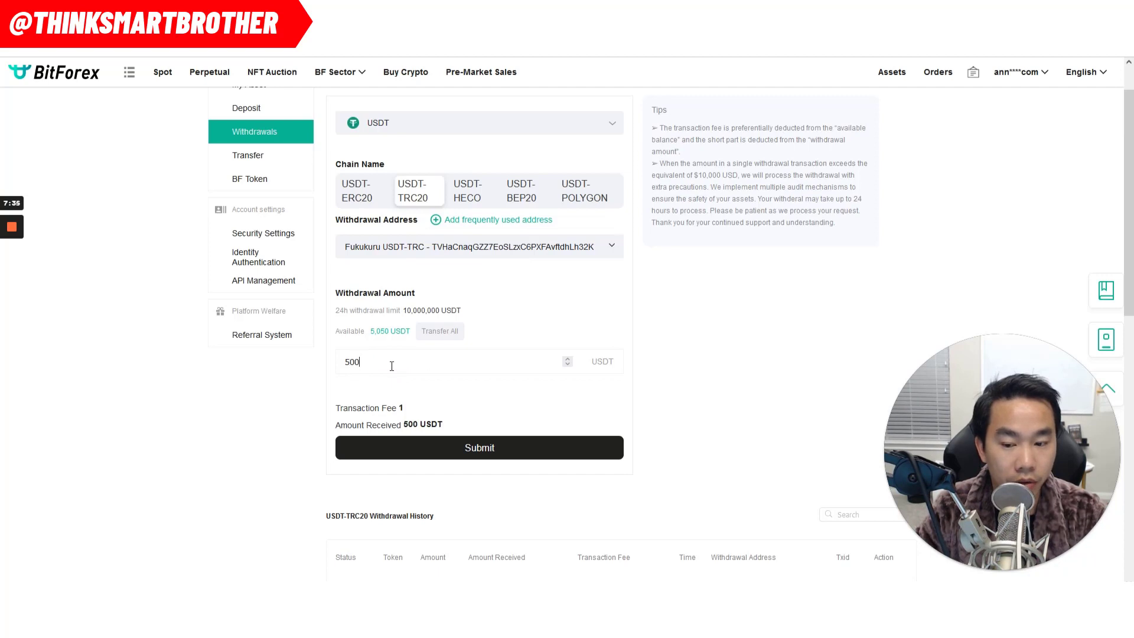
{"action": "left_click", "coordinate": [459, 398]}
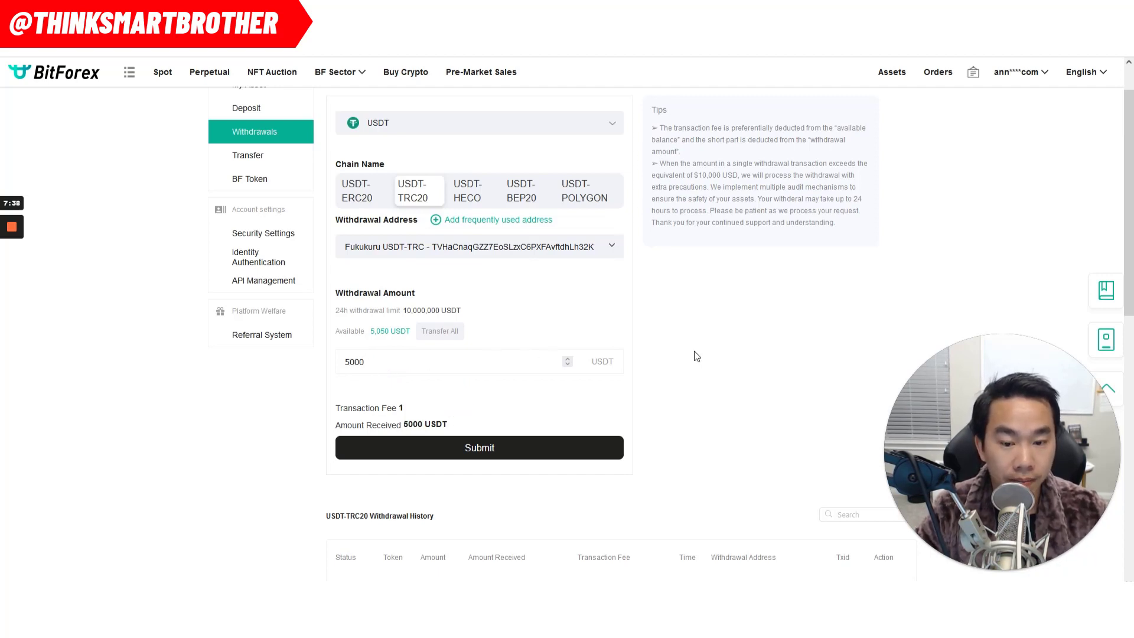
{"action": "scroll", "coordinate": [696, 354], "scroll_direction": "down", "scroll_amount": 2}
{"action": "scroll", "coordinate": [695, 354], "scroll_direction": "up", "scroll_amount": 2}
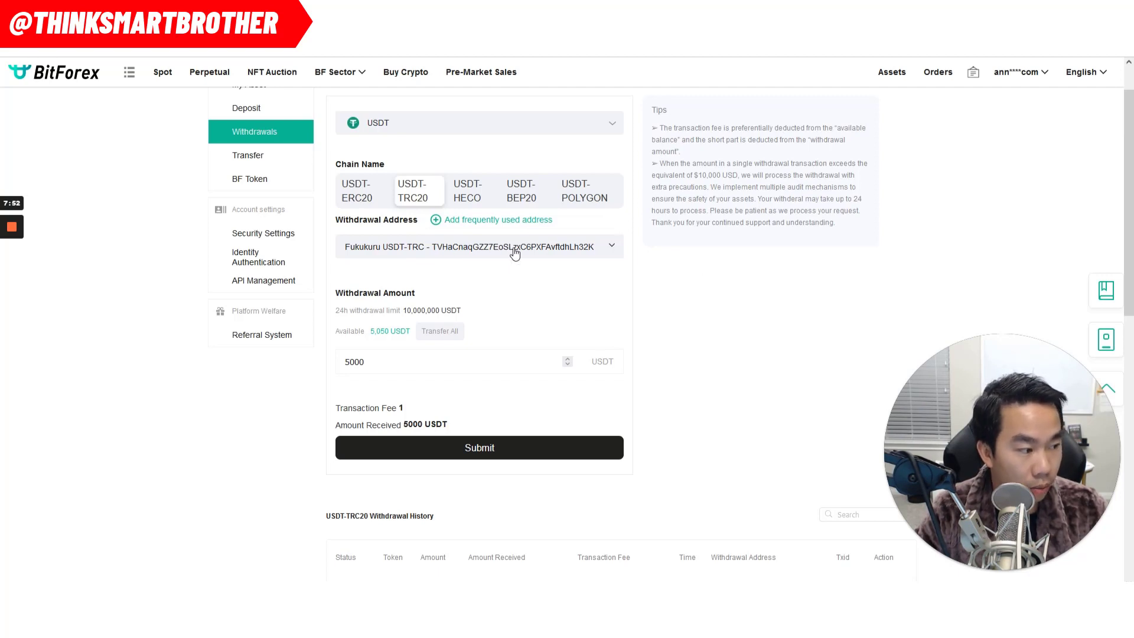
Step: Reselect the TRC20 network and Fukukuru address, then submit the 5000 USDT withdrawal
{"action": "left_click", "coordinate": [394, 362]}
{"action": "left_click", "coordinate": [480, 449]}
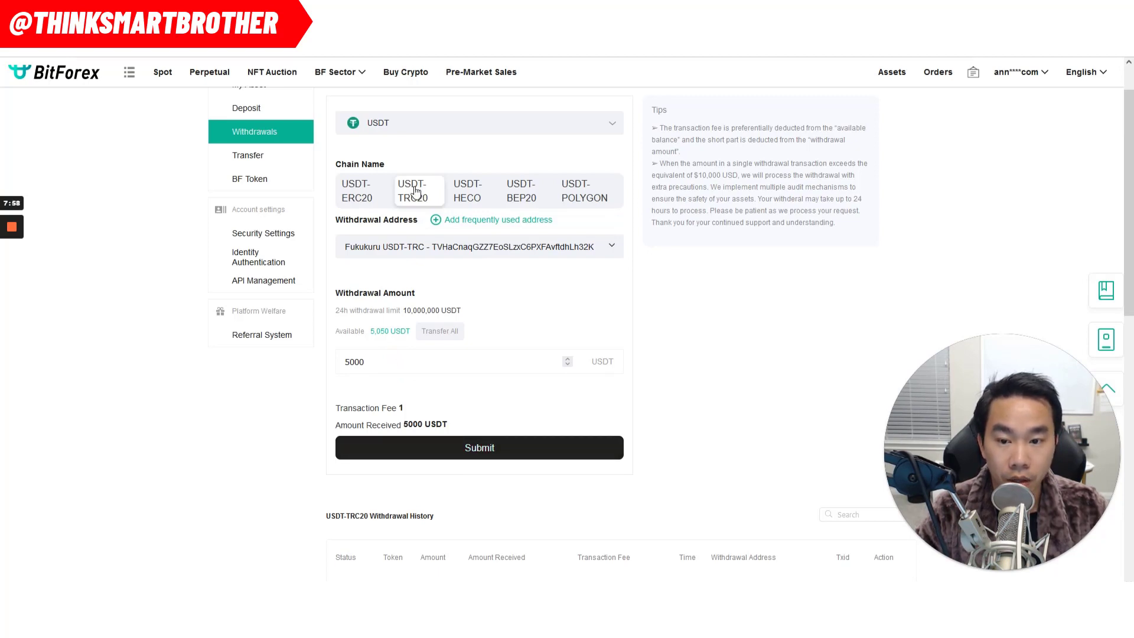
{"action": "left_click", "coordinate": [358, 198]}
{"action": "left_click", "coordinate": [413, 194]}
{"action": "left_click", "coordinate": [436, 248]}
{"action": "left_click", "coordinate": [434, 268]}
{"action": "left_click", "coordinate": [391, 357]}
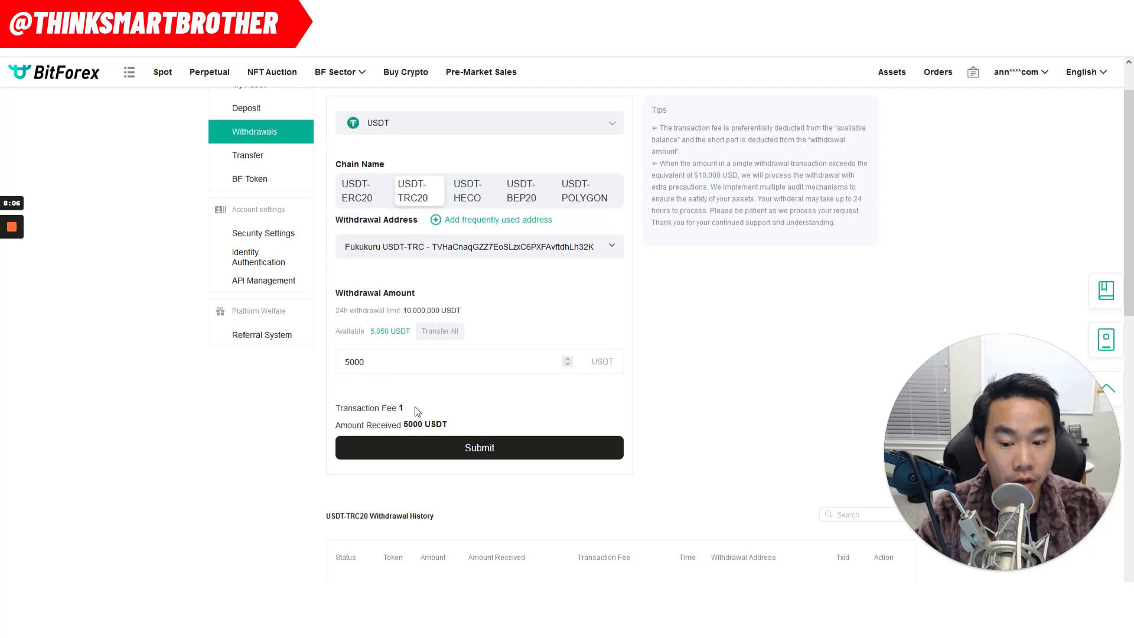
{"action": "left_click", "coordinate": [478, 459]}
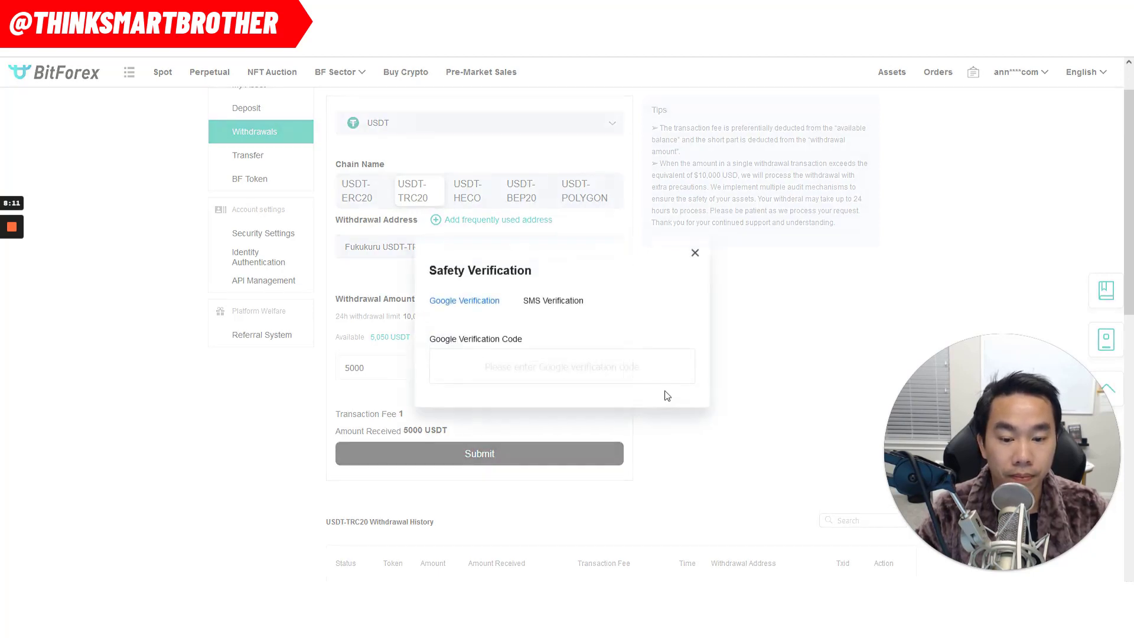
Step: Replace the mistyped Google verification code with the current authenticator code
{"action": "left_click", "coordinate": [512, 371]}
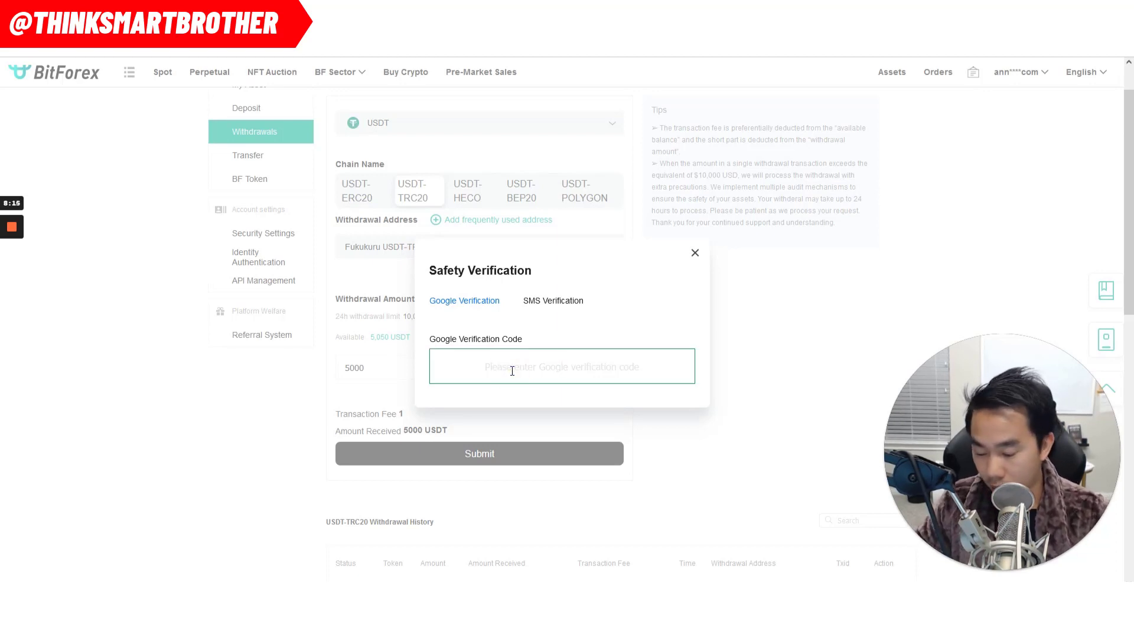
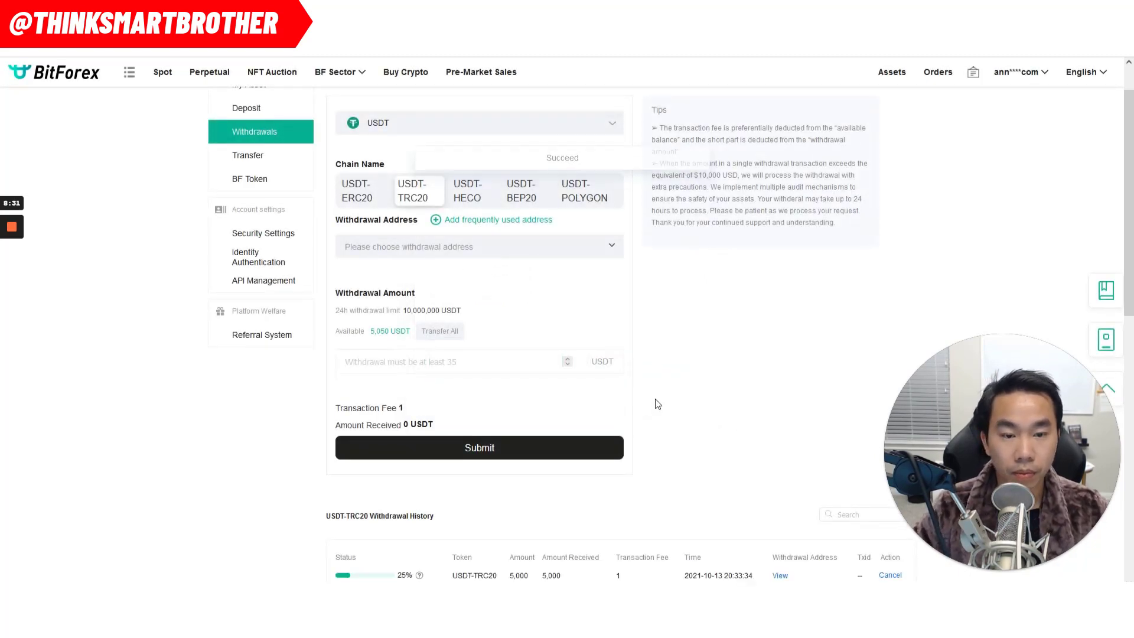
{"action": "scroll", "coordinate": [658, 404], "scroll_direction": "down", "scroll_amount": 8}
{"action": "scroll", "coordinate": [685, 330], "scroll_direction": "up", "scroll_amount": 3}
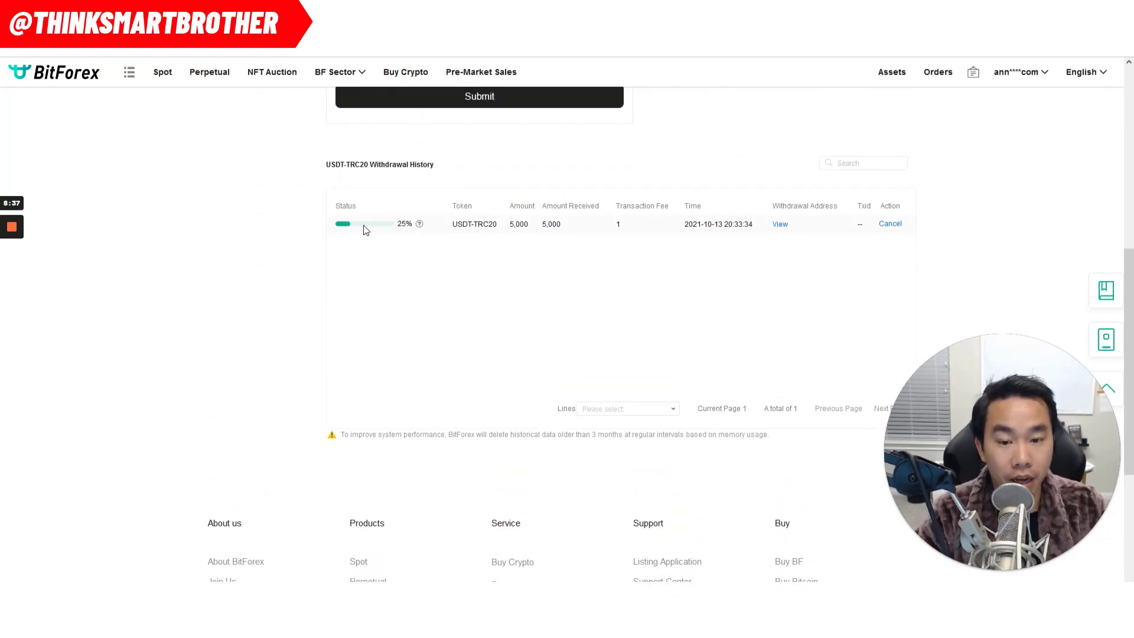
{"action": "mouse_move", "coordinate": [419, 224]}
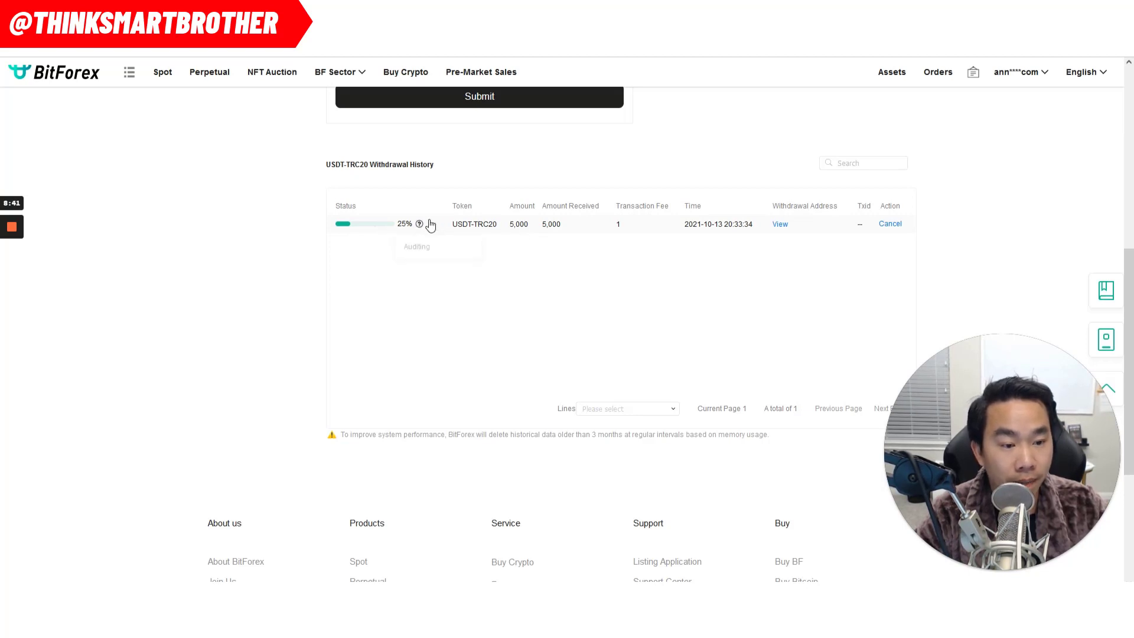
{"action": "left_click", "coordinate": [862, 223]}
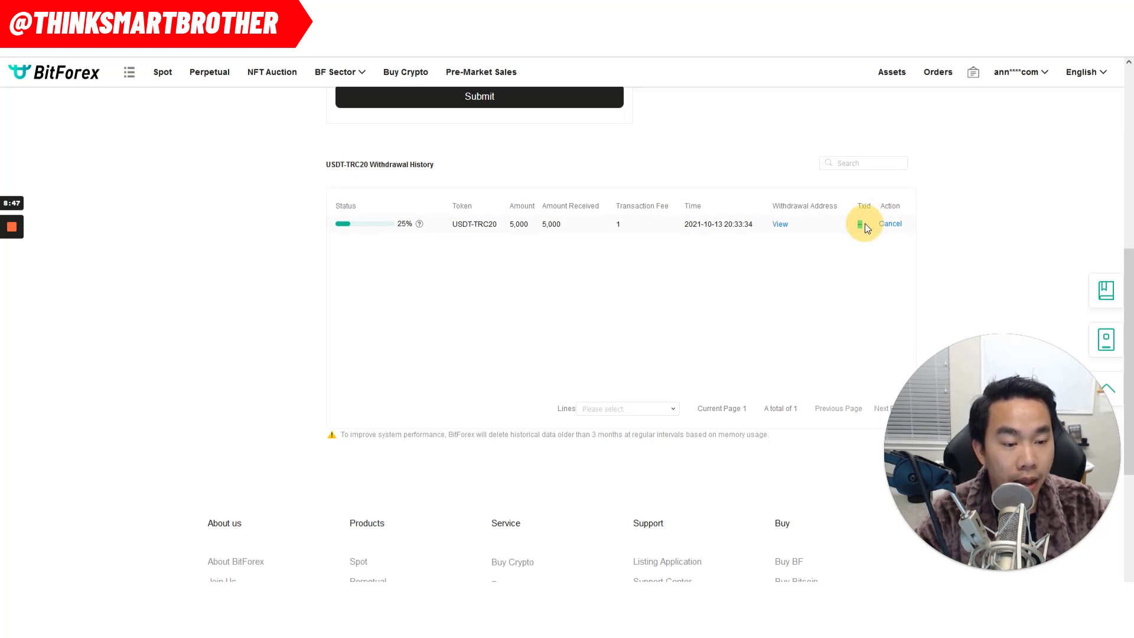
{"action": "left_click", "coordinate": [860, 222]}
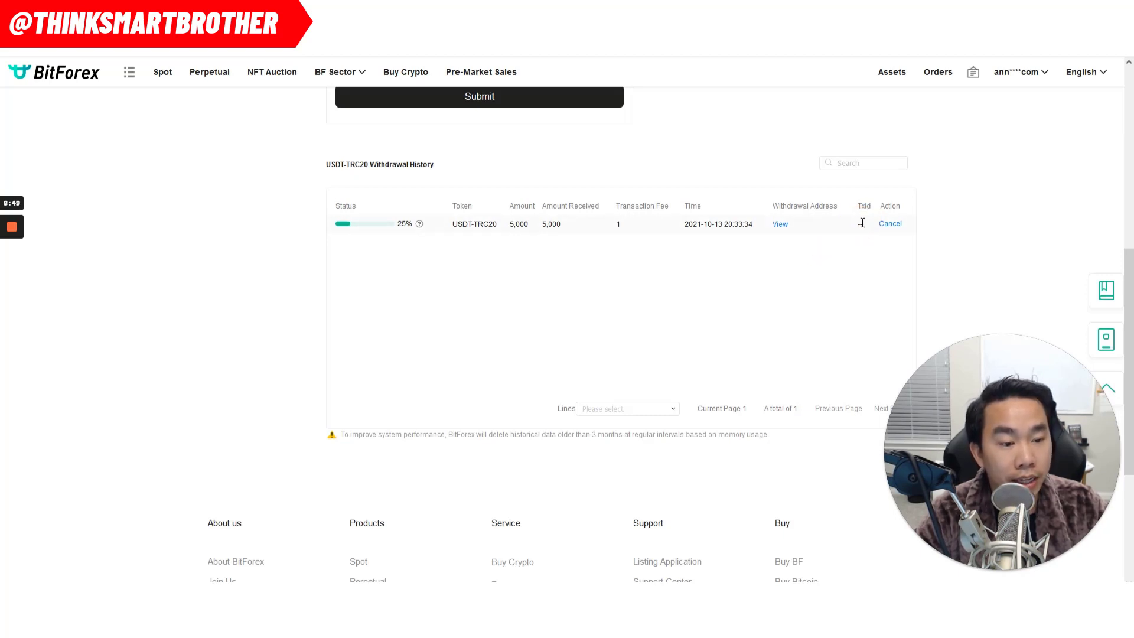
{"action": "left_click", "coordinate": [860, 223]}
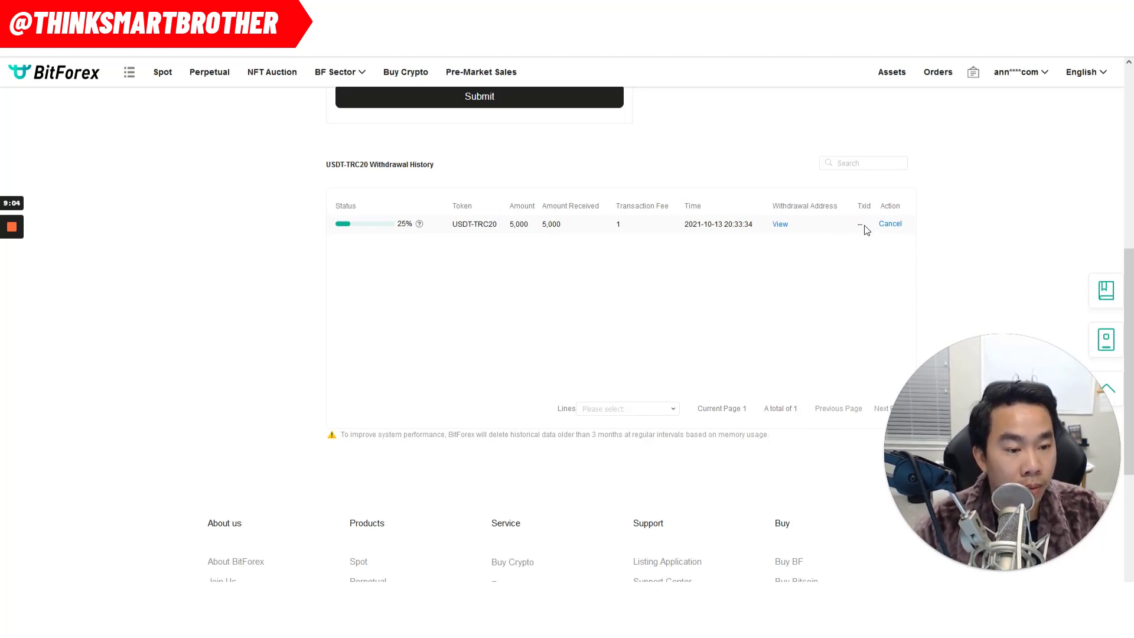
{"action": "left_click", "coordinate": [862, 210]}
{"action": "double_click", "coordinate": [859, 224]}
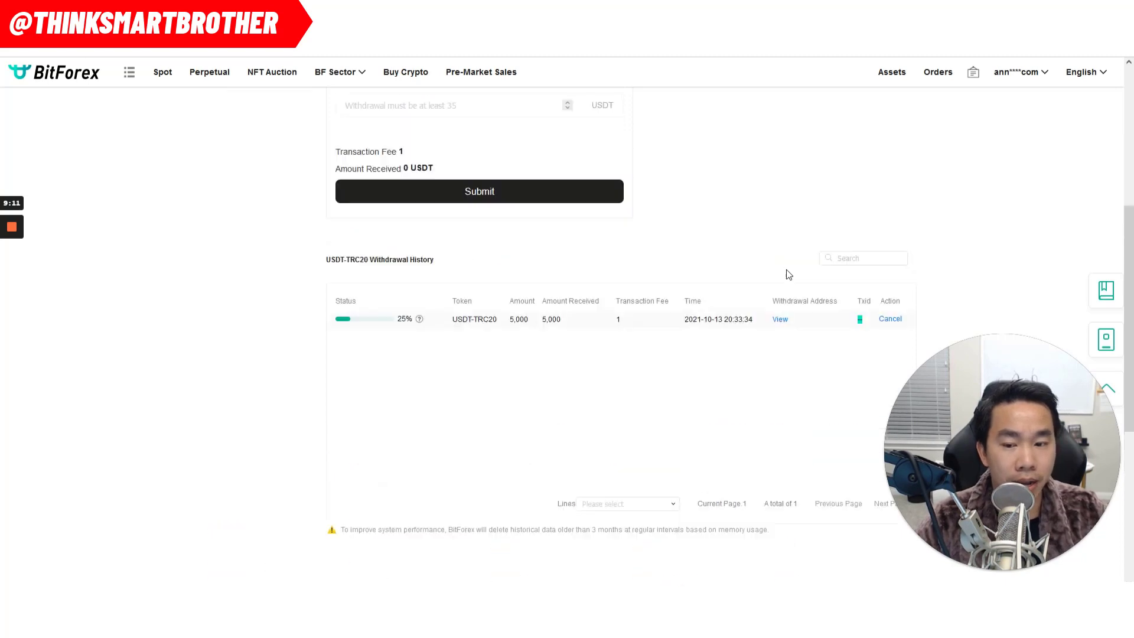
{"action": "scroll", "coordinate": [785, 270], "scroll_direction": "up", "scroll_amount": 5}
{"action": "scroll", "coordinate": [768, 356], "scroll_direction": "down", "scroll_amount": 4}
{"action": "scroll", "coordinate": [769, 356], "scroll_direction": "up", "scroll_amount": 4}
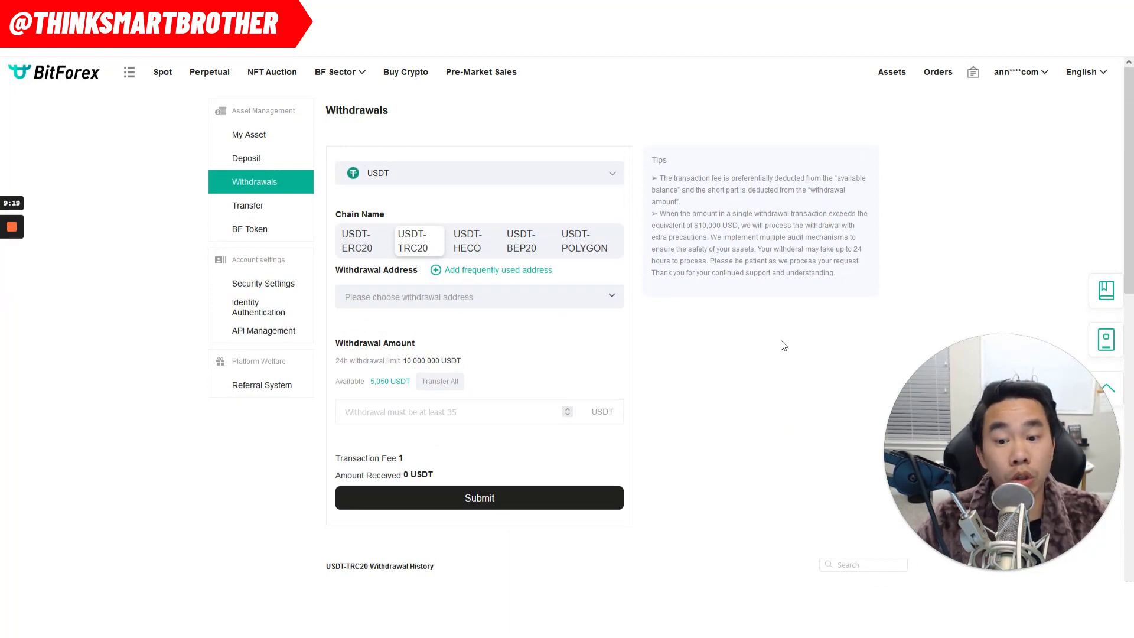
Step: Open the Transfer page, set From to Spot Account and To to Wallet, and choose USDT
{"action": "scroll", "coordinate": [771, 338], "scroll_direction": "down", "scroll_amount": 2}
{"action": "scroll", "coordinate": [768, 335], "scroll_direction": "up", "scroll_amount": 2}
{"action": "scroll", "coordinate": [768, 334], "scroll_direction": "down", "scroll_amount": 2}
{"action": "scroll", "coordinate": [768, 334], "scroll_direction": "up", "scroll_amount": 2}
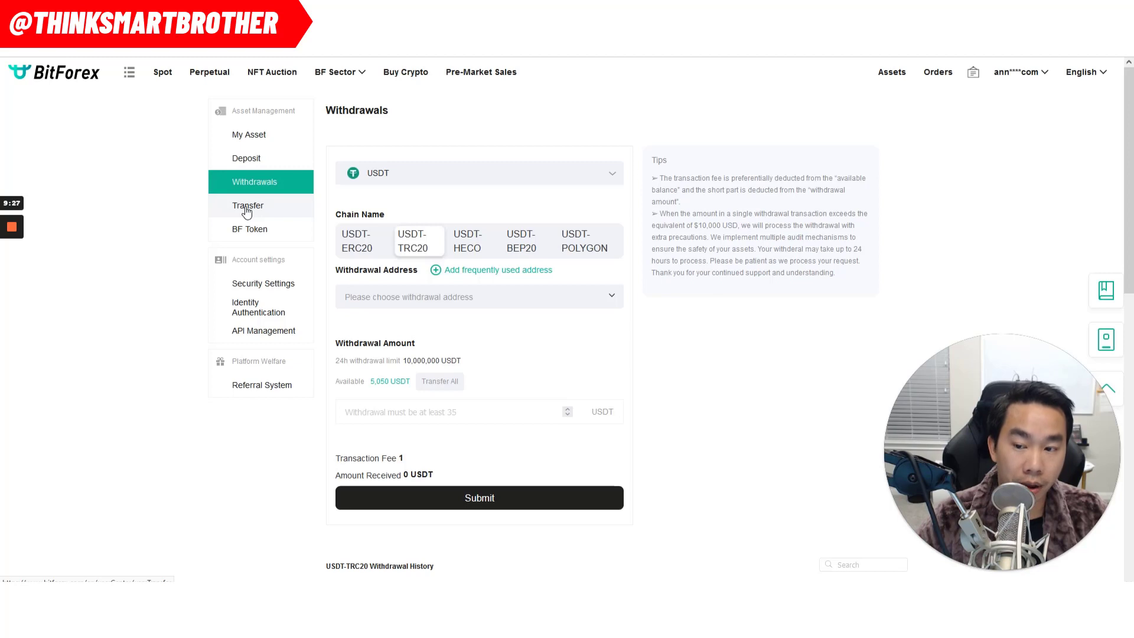
{"action": "left_click", "coordinate": [247, 208]}
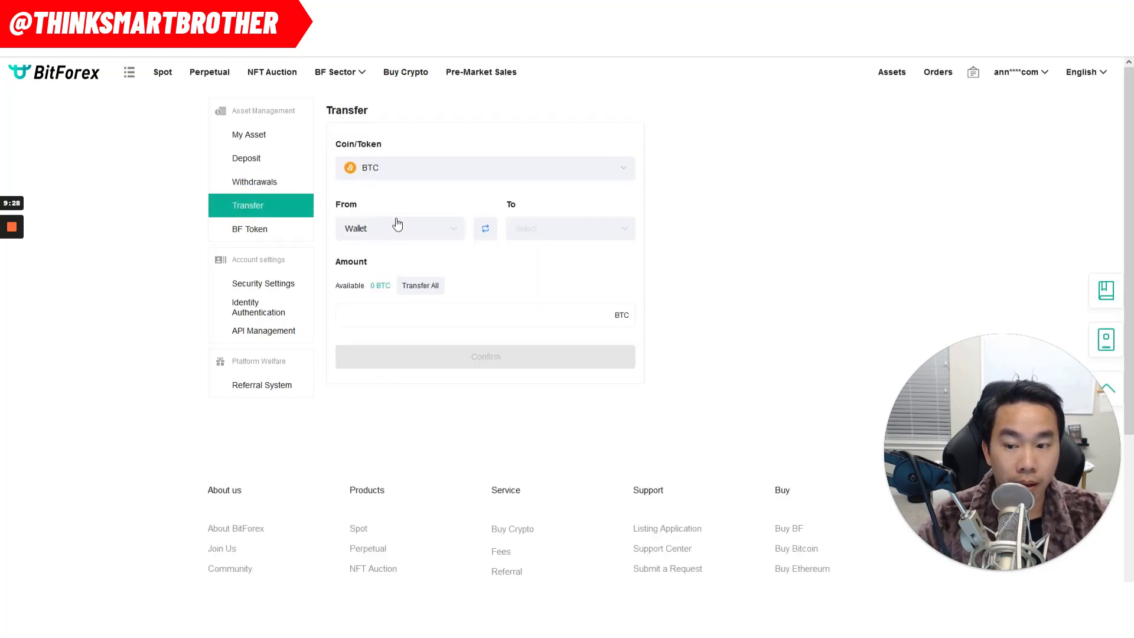
{"action": "left_click", "coordinate": [363, 237]}
{"action": "left_click", "coordinate": [364, 285]}
{"action": "left_click", "coordinate": [533, 227]}
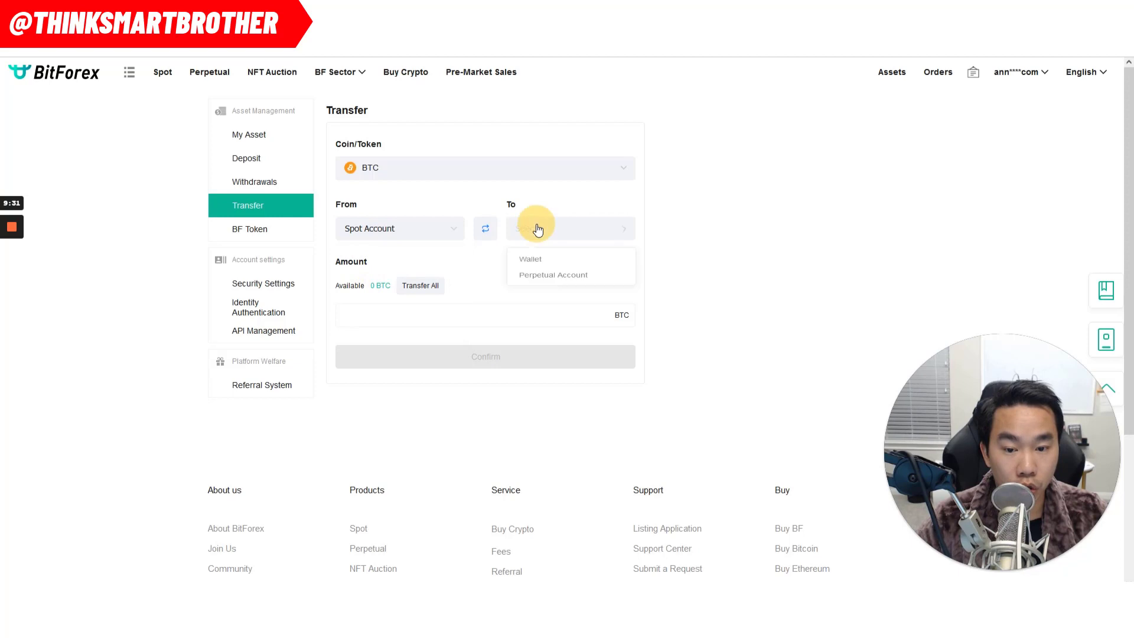
{"action": "left_click", "coordinate": [538, 270]}
{"action": "left_click", "coordinate": [419, 175]}
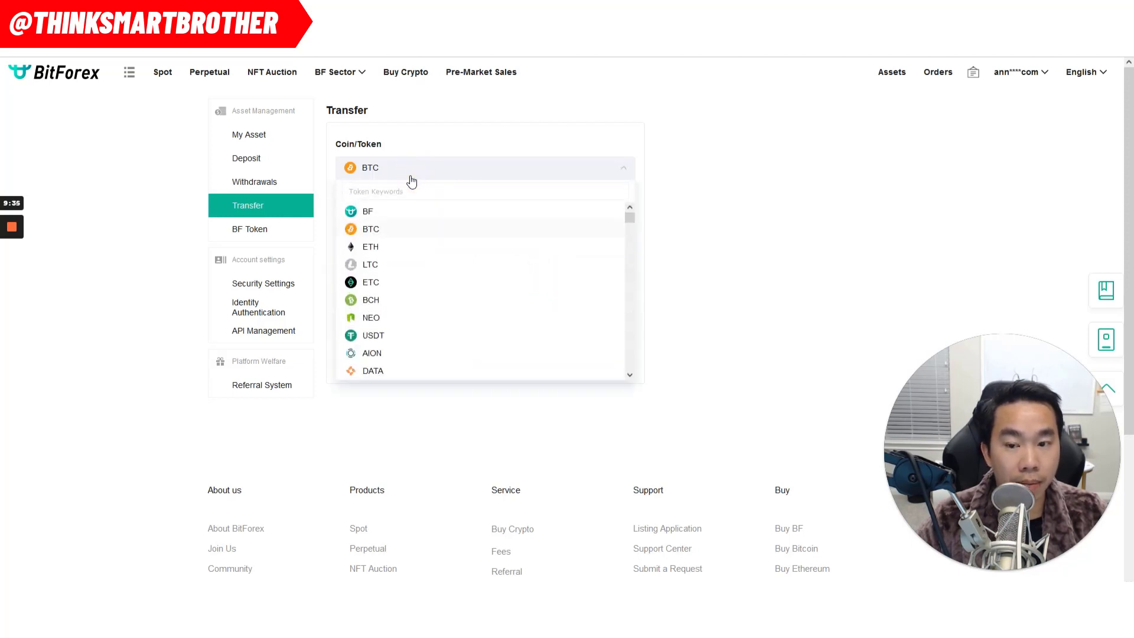
{"action": "left_click", "coordinate": [381, 335]}
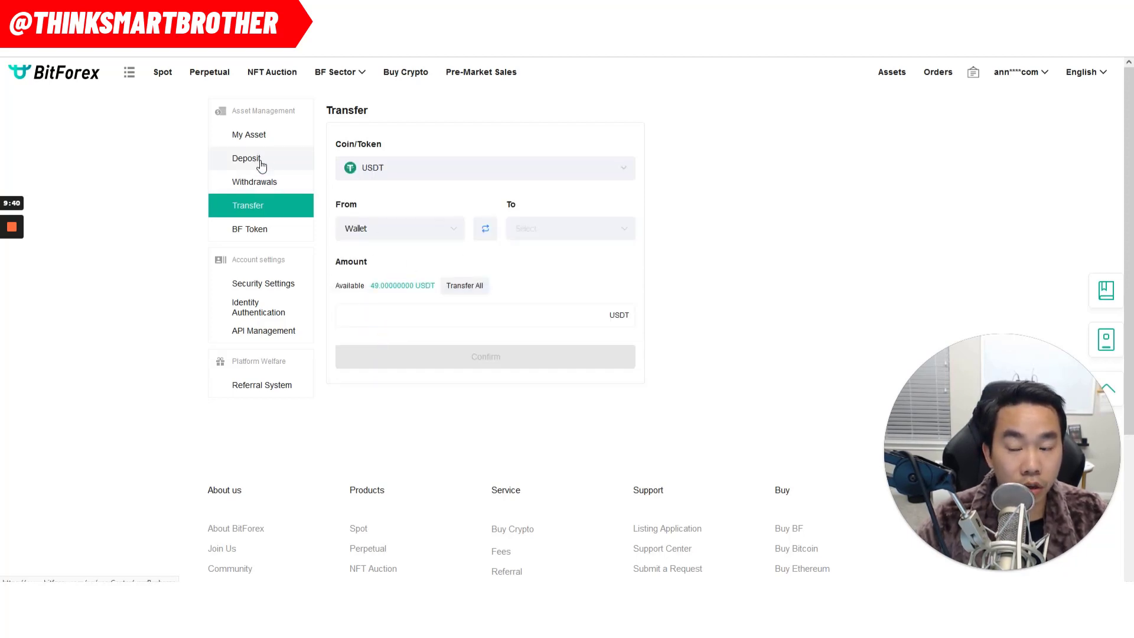
Step: Open Withdrawals with USDT on the USDT-TRC20 chain and scroll down to the history
{"action": "left_click", "coordinate": [254, 182]}
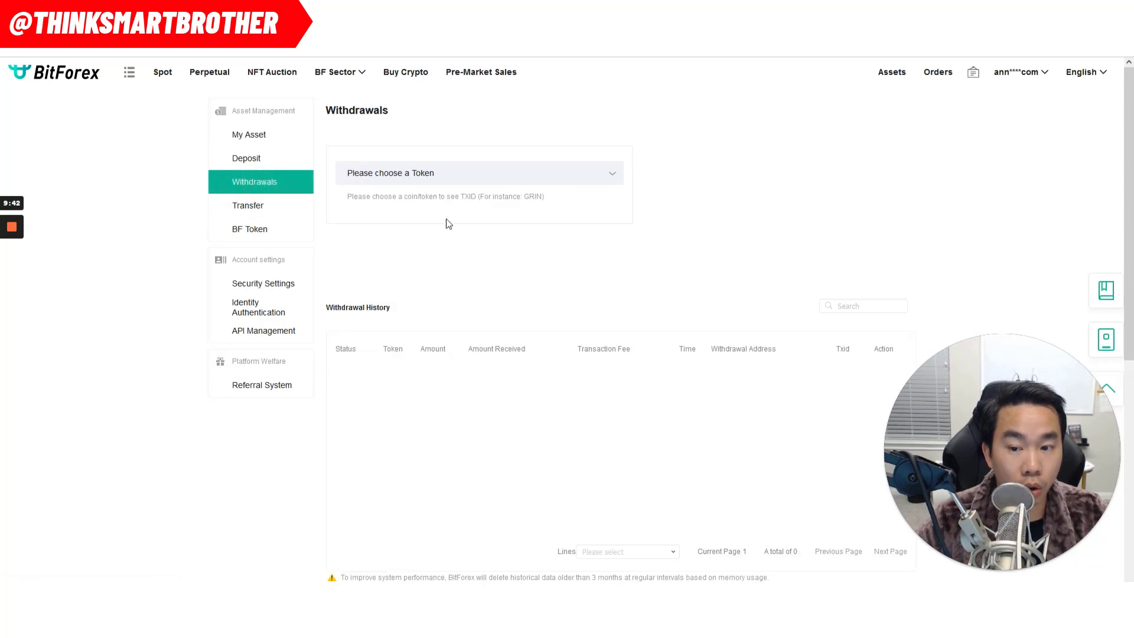
{"action": "left_click", "coordinate": [458, 177]}
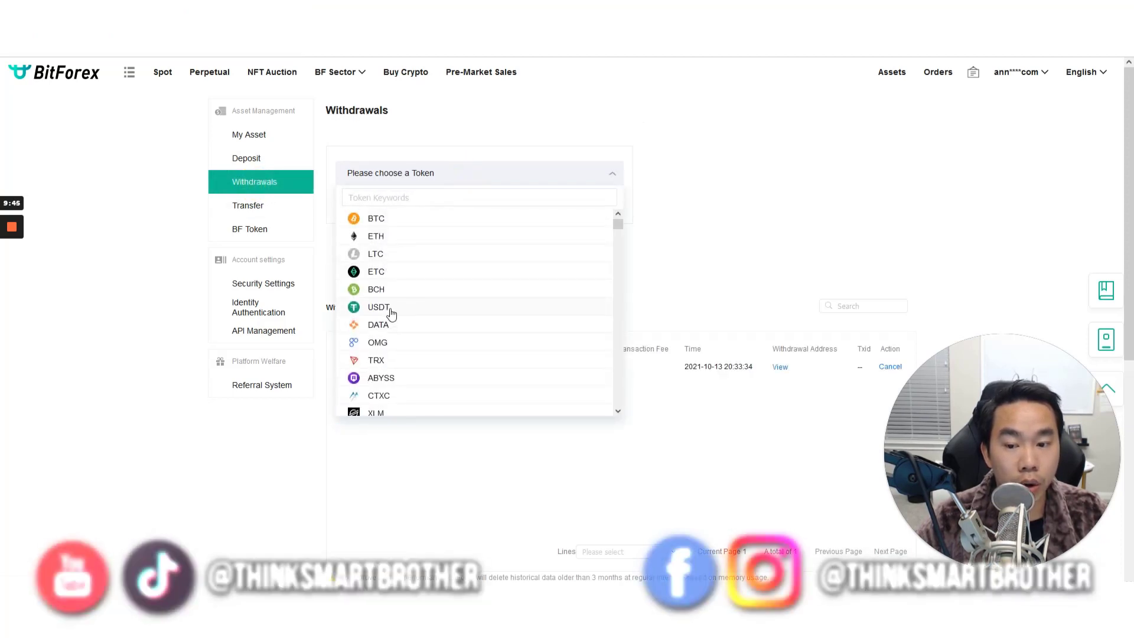
{"action": "left_click", "coordinate": [385, 308]}
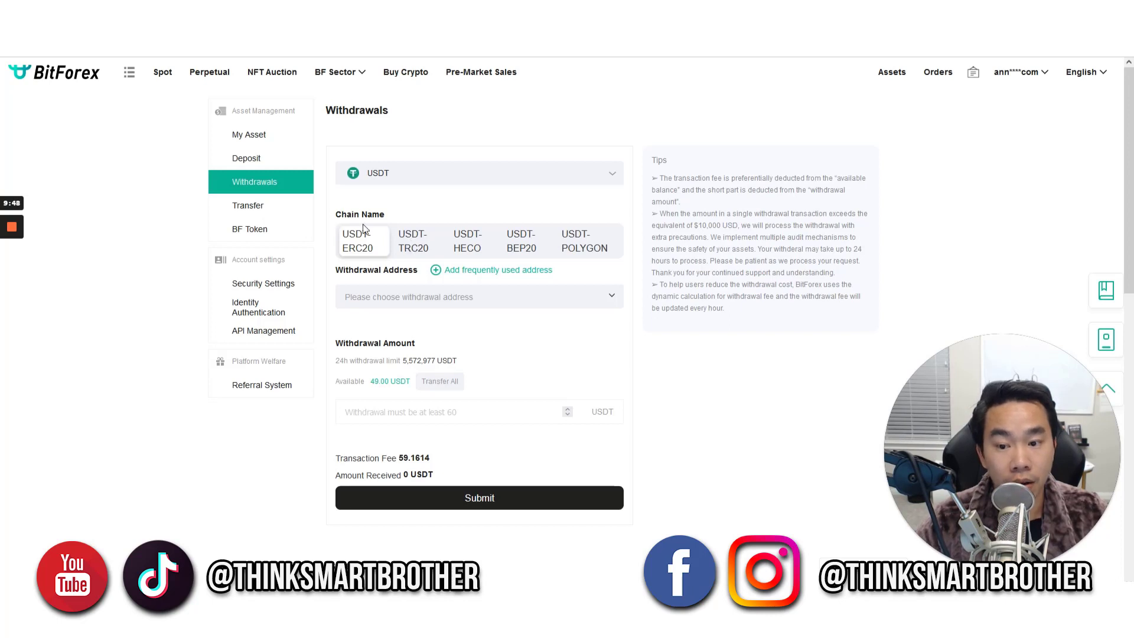
{"action": "left_click", "coordinate": [416, 251]}
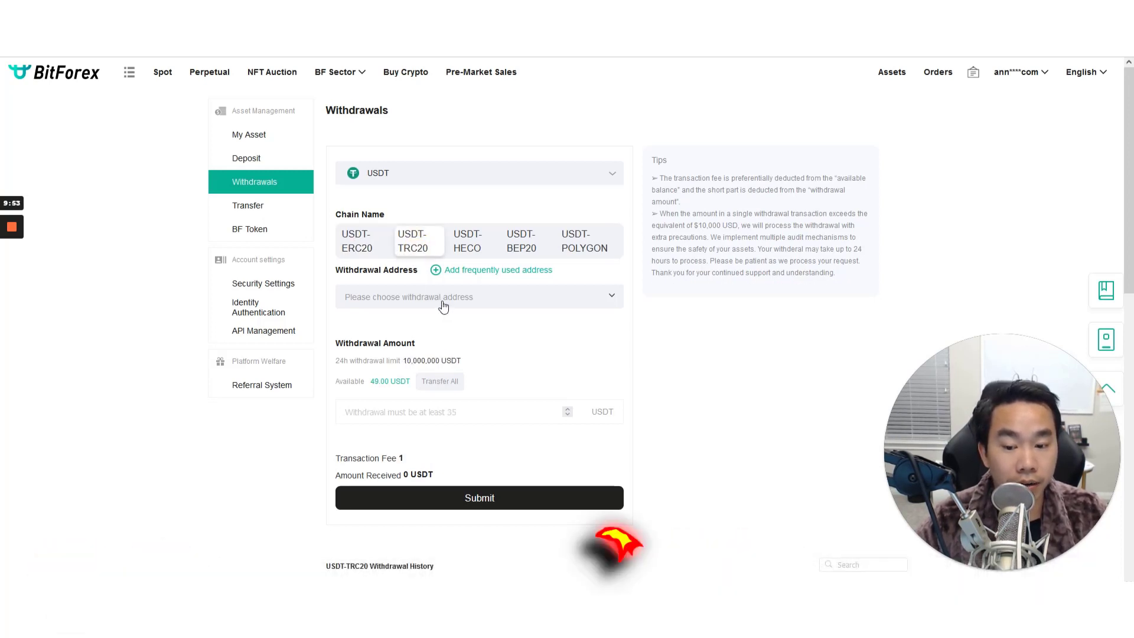
{"action": "scroll", "coordinate": [632, 402], "scroll_direction": "down", "scroll_amount": 6}
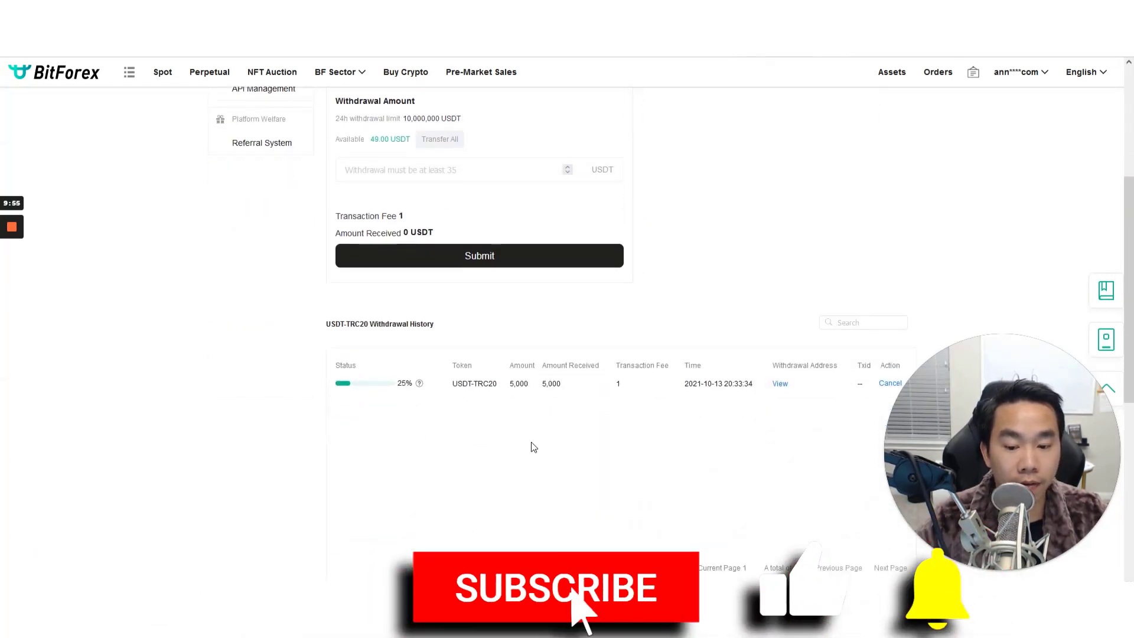